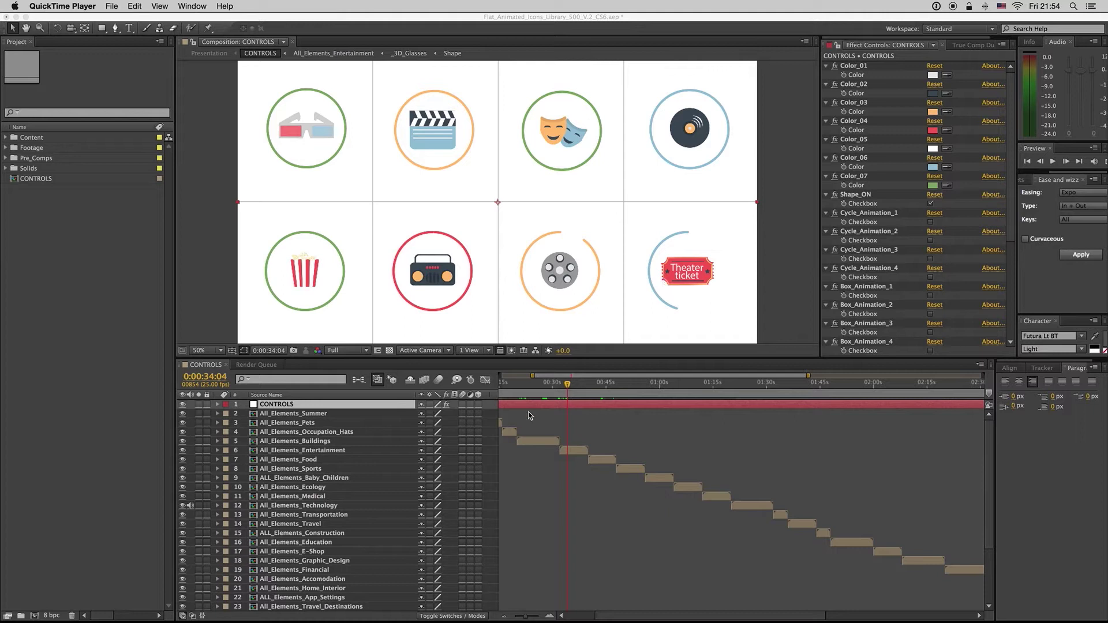
# Switch from QuickTime Player to After Effects and select the CONTROLS layer.
pyautogui.click(559, 420)
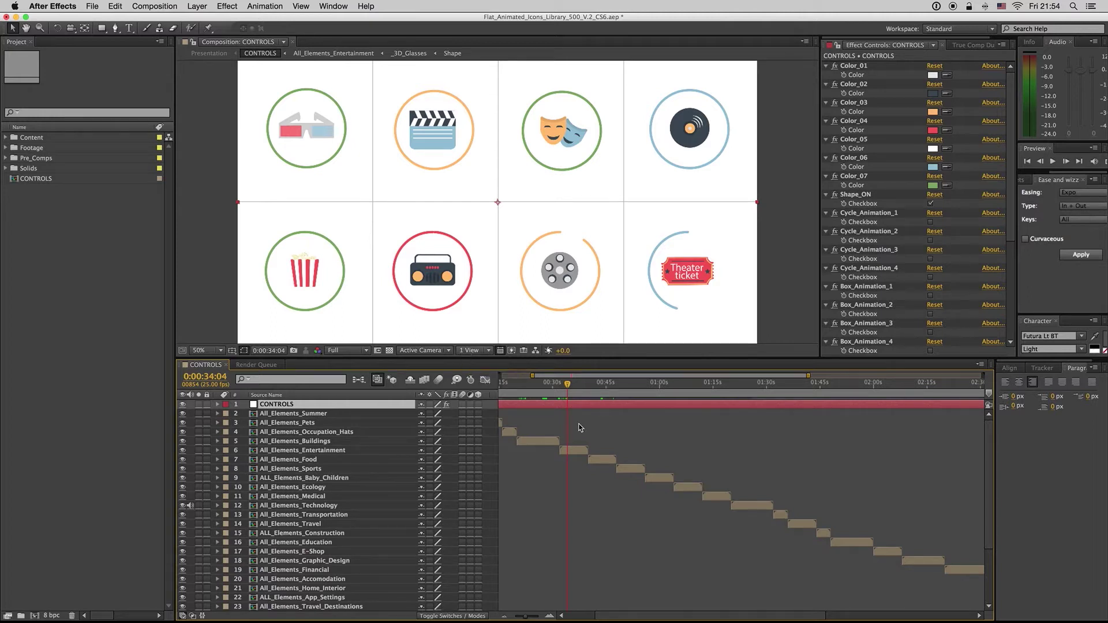
pyautogui.click(567, 390)
# Open All_Elements_Entertainment and reveal the _Radio layer's source in the Project panel.
pyautogui.doubleClick(569, 451)
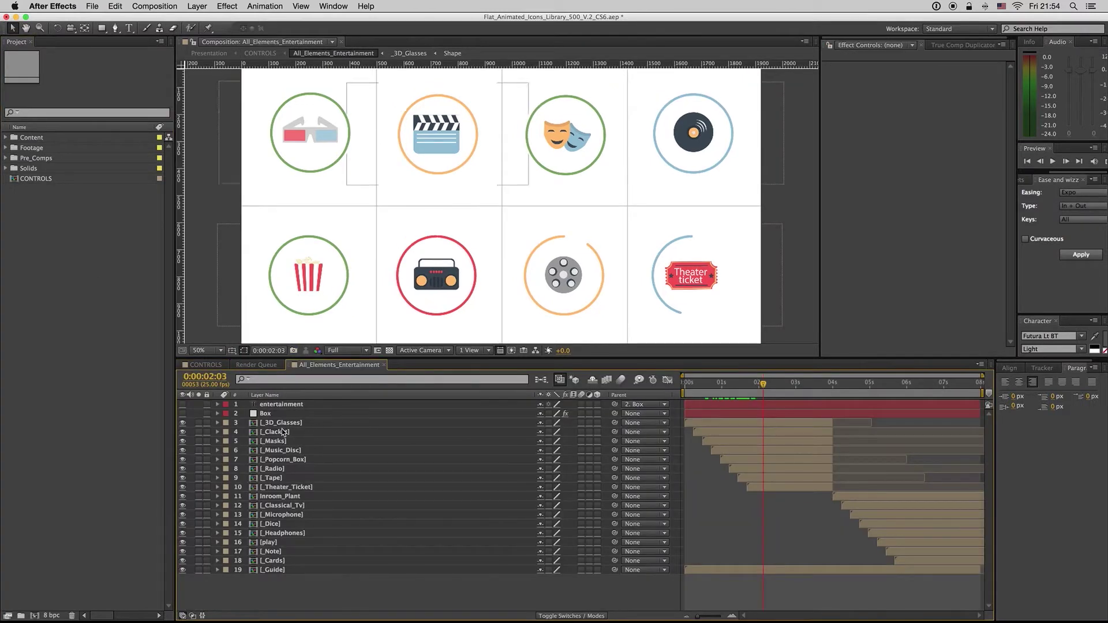
pyautogui.click(333, 423)
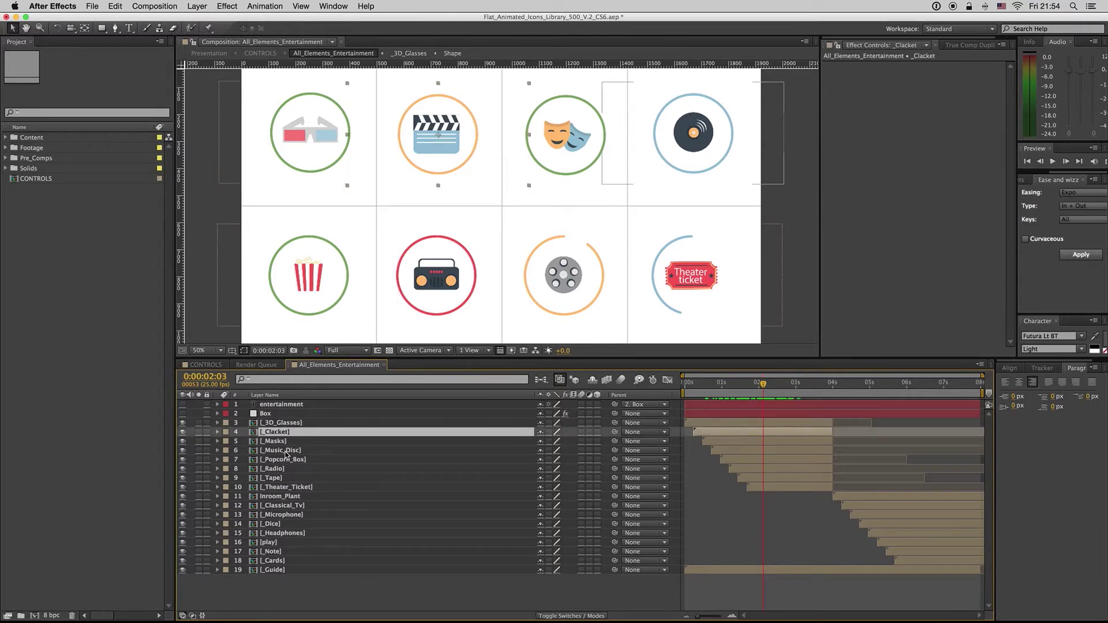
pyautogui.click(284, 451)
pyautogui.click(277, 470)
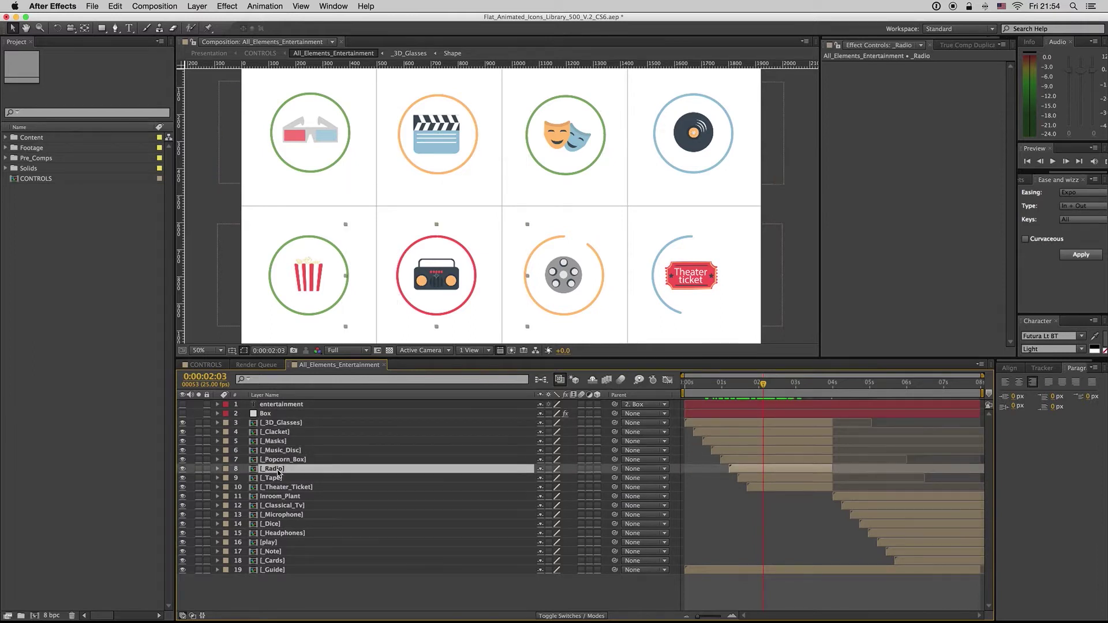
pyautogui.rightClick(278, 474)
pyautogui.click(313, 449)
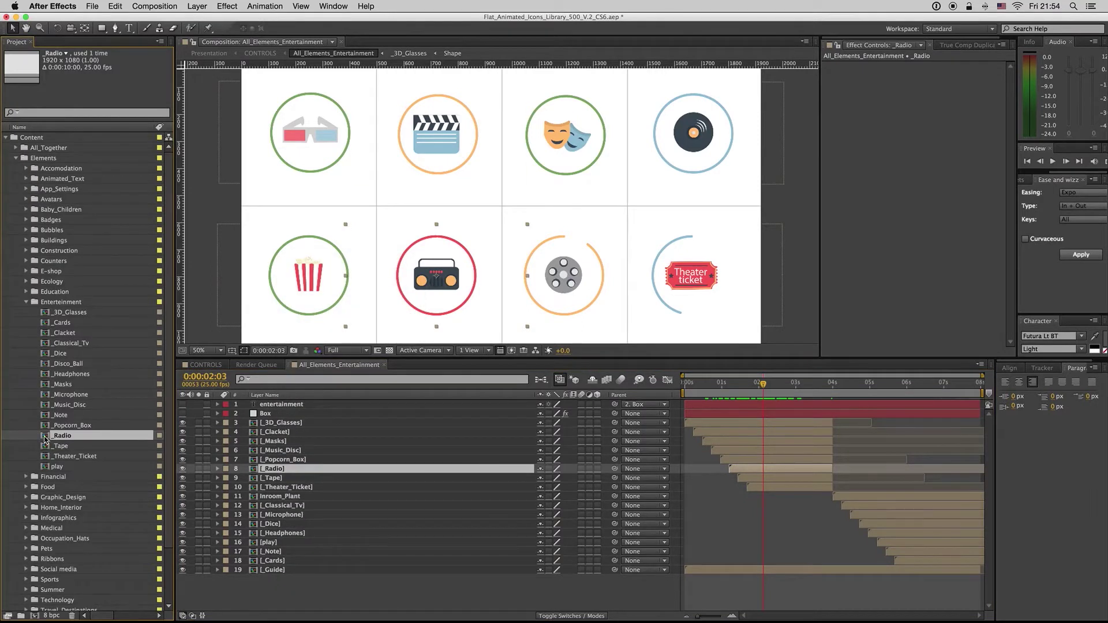
# Open the _Radio composition and scrub through its boombox animation.
pyautogui.doubleClick(45, 438)
pyautogui.moveTo(710, 385); pyautogui.dragTo(722, 384)
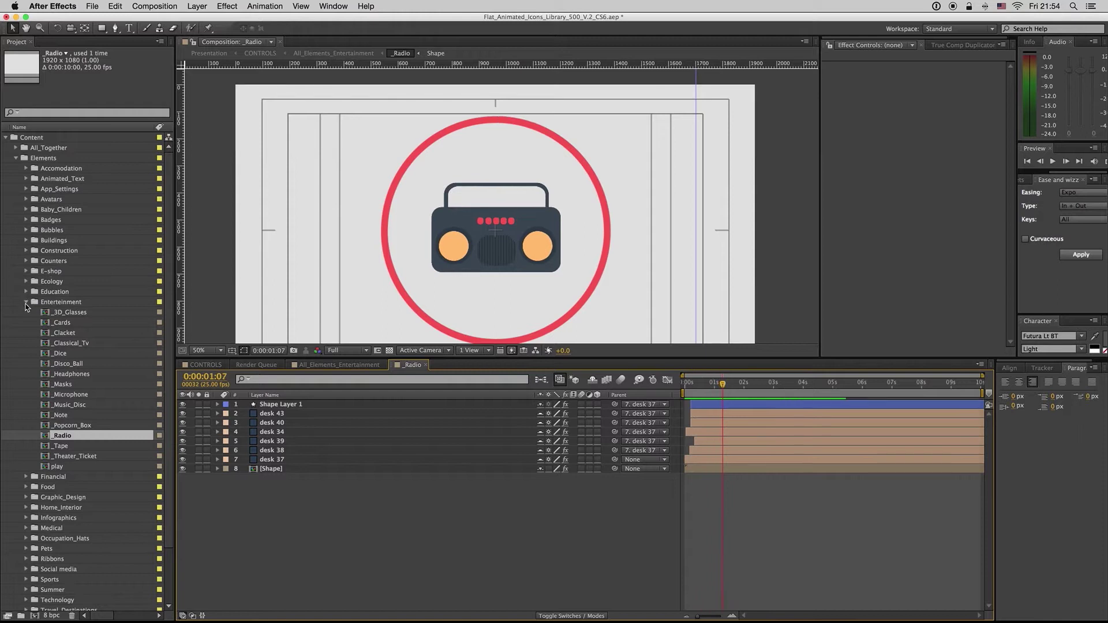
pyautogui.click(26, 301)
pyautogui.moveTo(710, 385)
pyautogui.mouseDown()
pyautogui.moveTo(698, 386)
pyautogui.moveTo(719, 385)
pyautogui.mouseUp()
# Start a new composition with aspect lock off, 100 × 100 px, and frame rate 20.
pyautogui.click(16, 158)
pyautogui.click(155, 6)
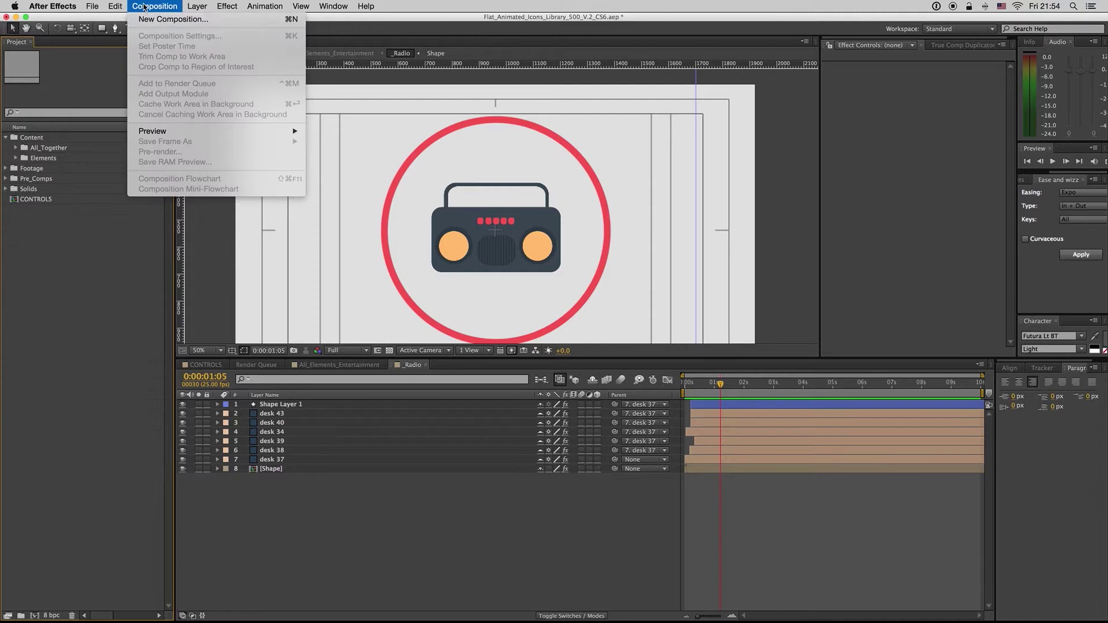
pyautogui.click(174, 22)
pyautogui.moveTo(733, 266); pyautogui.dragTo(597, 265)
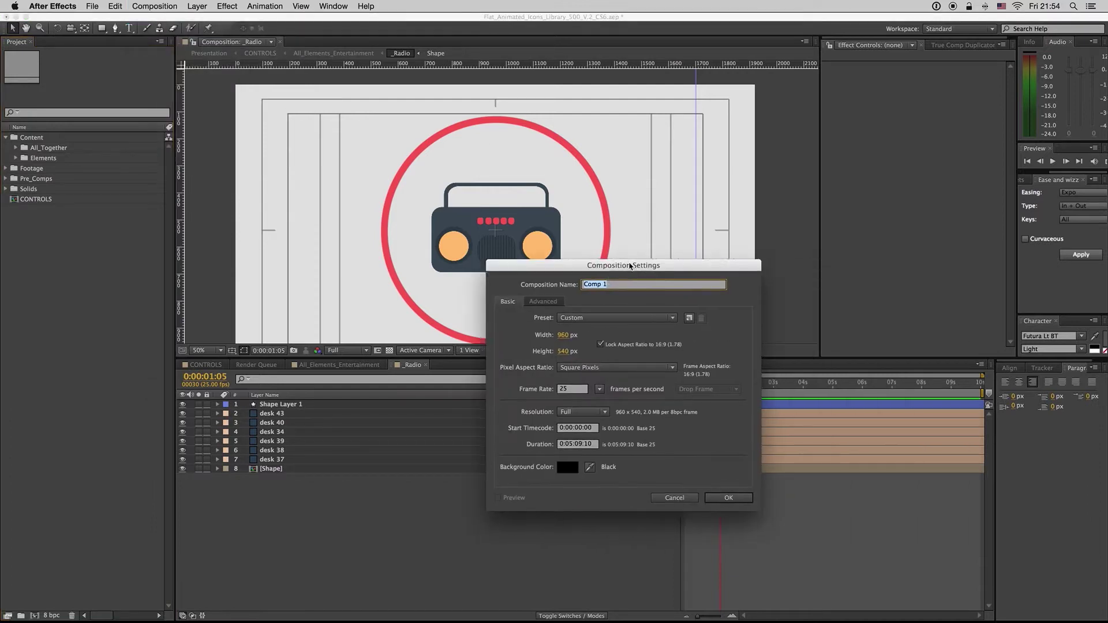
pyautogui.click(595, 344)
pyautogui.click(560, 337)
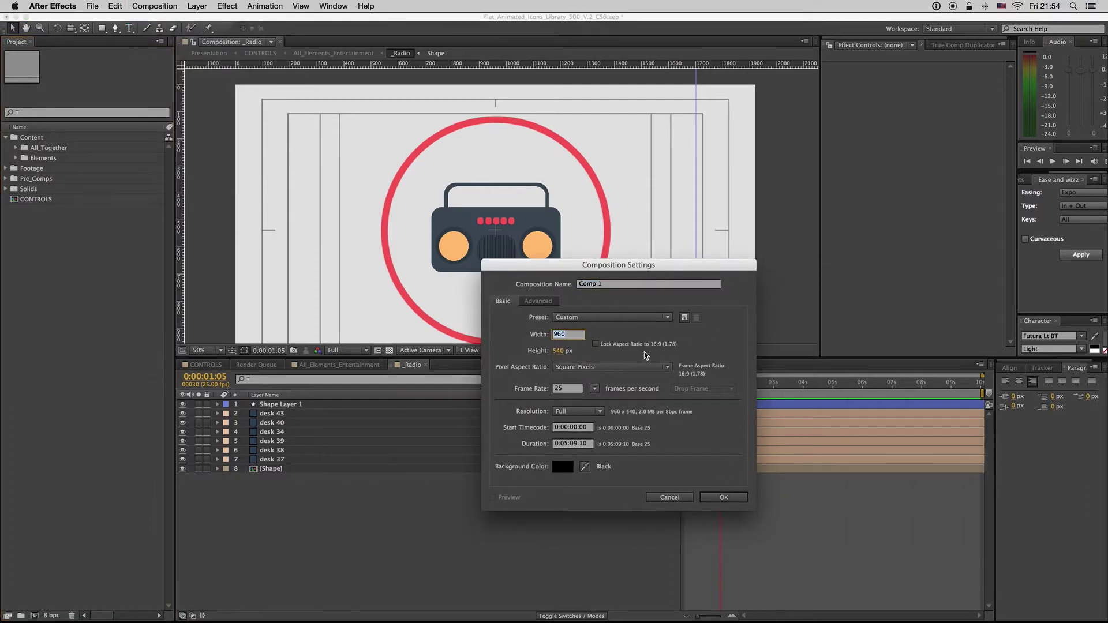
pyautogui.write('100')
pyautogui.click(560, 351)
pyautogui.write('100')
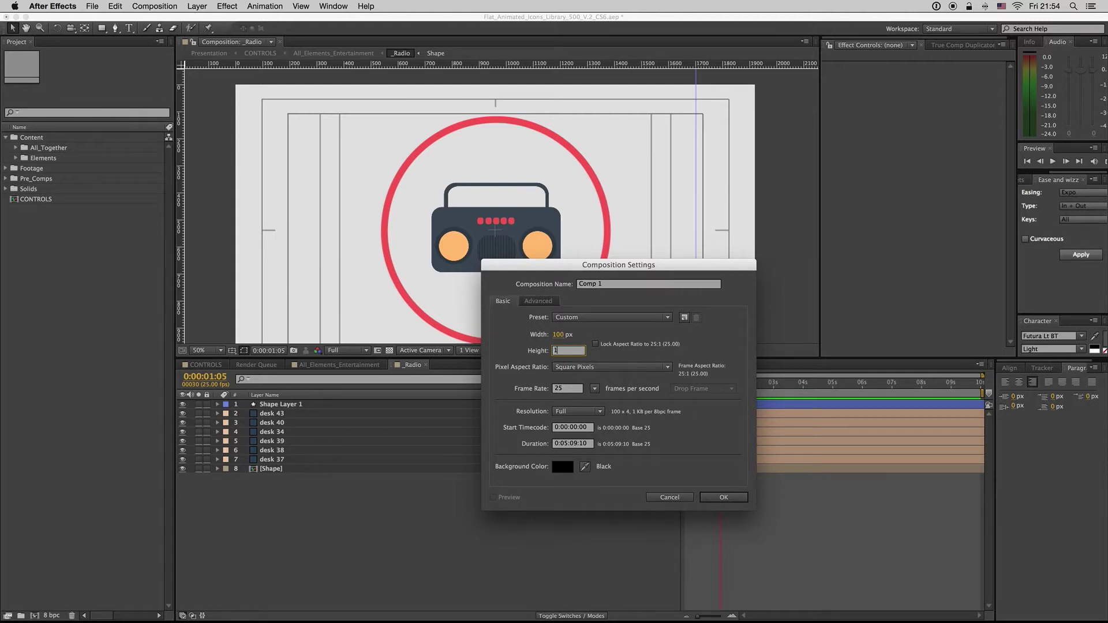
pyautogui.press('Return')
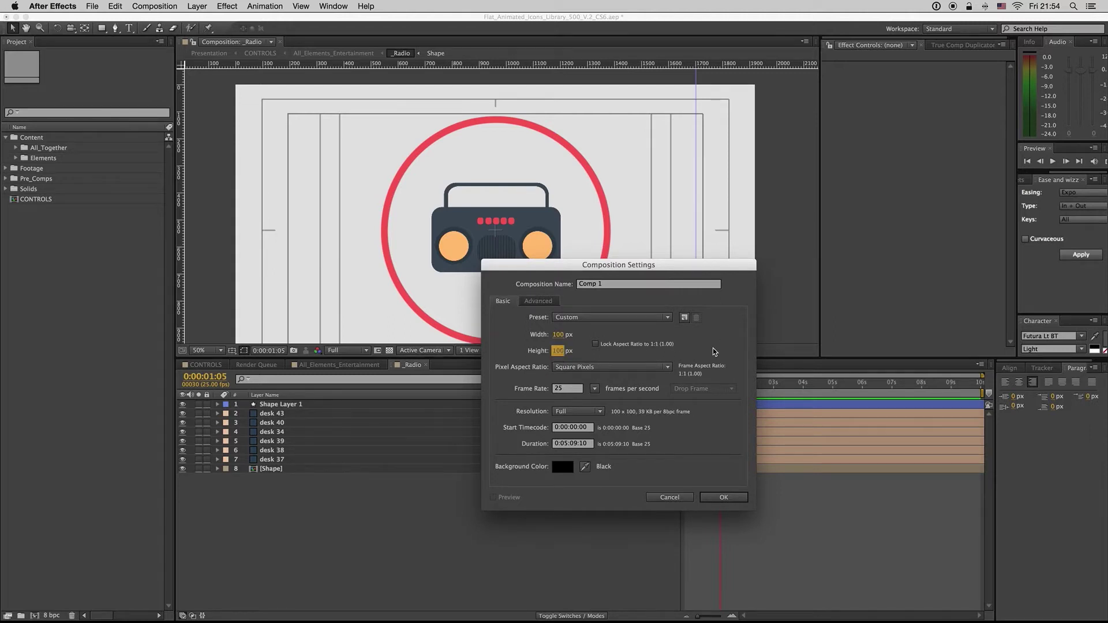
pyautogui.click(576, 390)
pyautogui.write('1')
# Create Comp 1 and adjust the viewer zoom to see the whole frame.
pyautogui.press('Return')
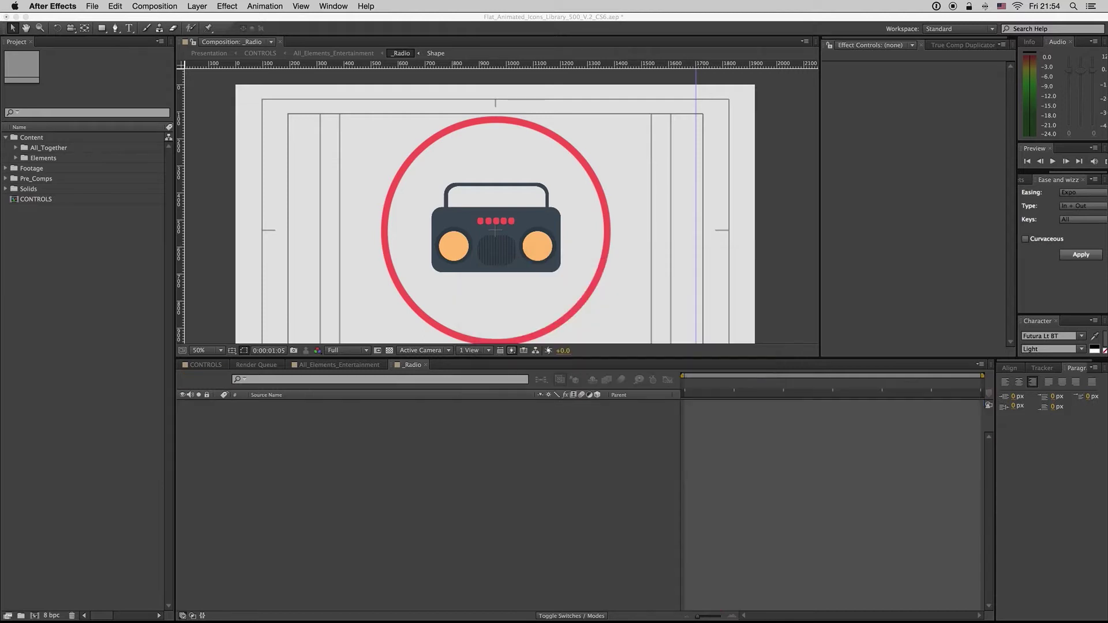
pyautogui.press('.')
pyautogui.press('.')
pyautogui.press('.')
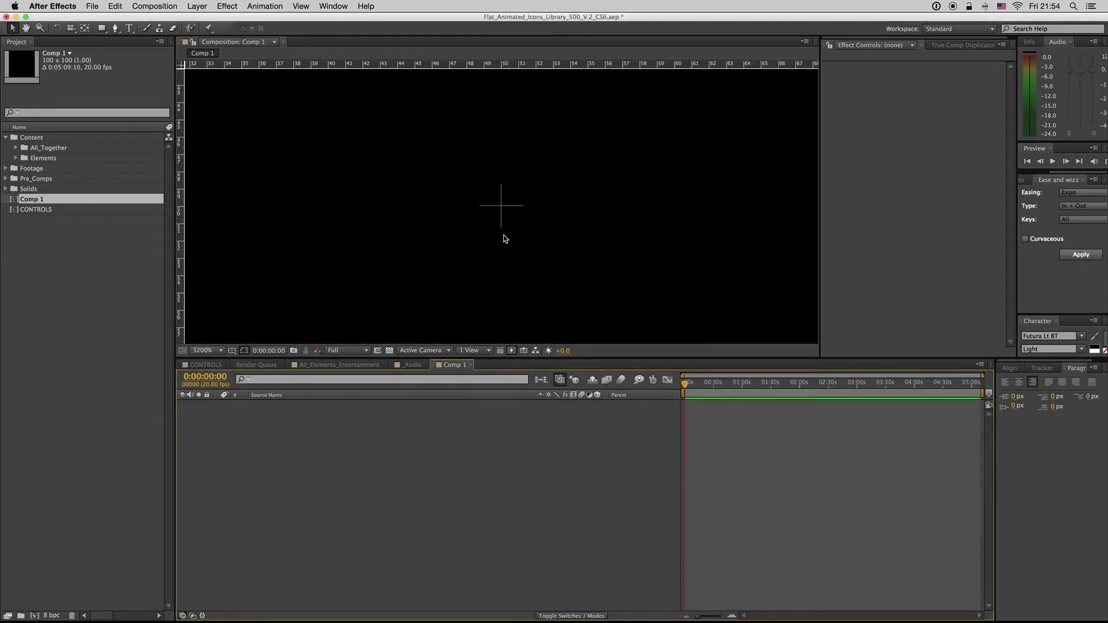
pyautogui.press(',')
pyautogui.press(',')
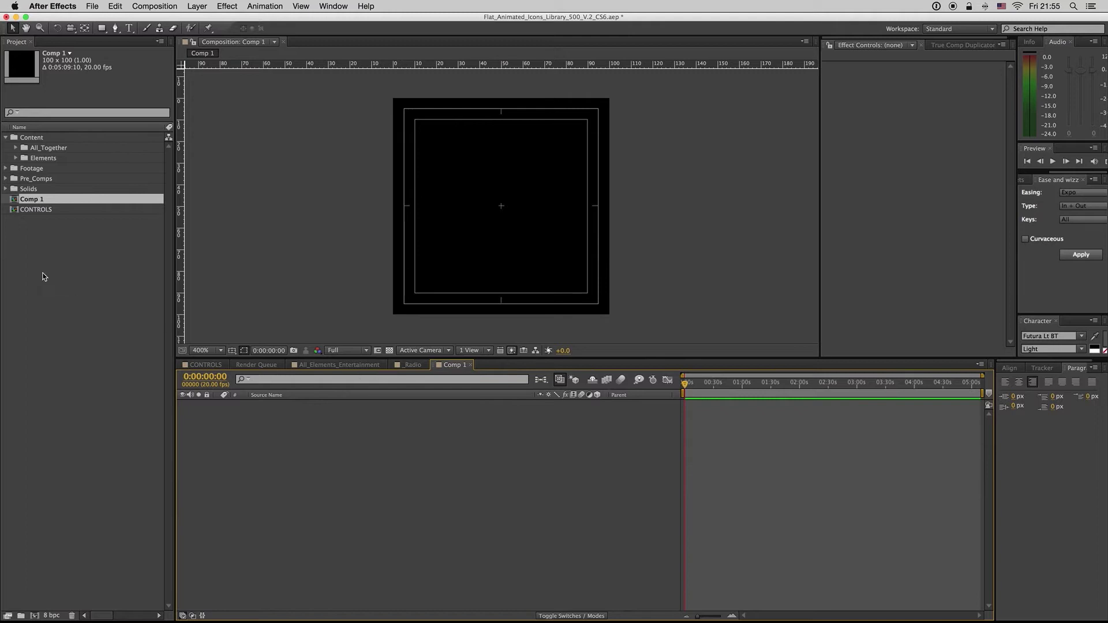
# Reveal the _Radio source and drag it into Comp 1, showing its Scale property.
pyautogui.click(406, 365)
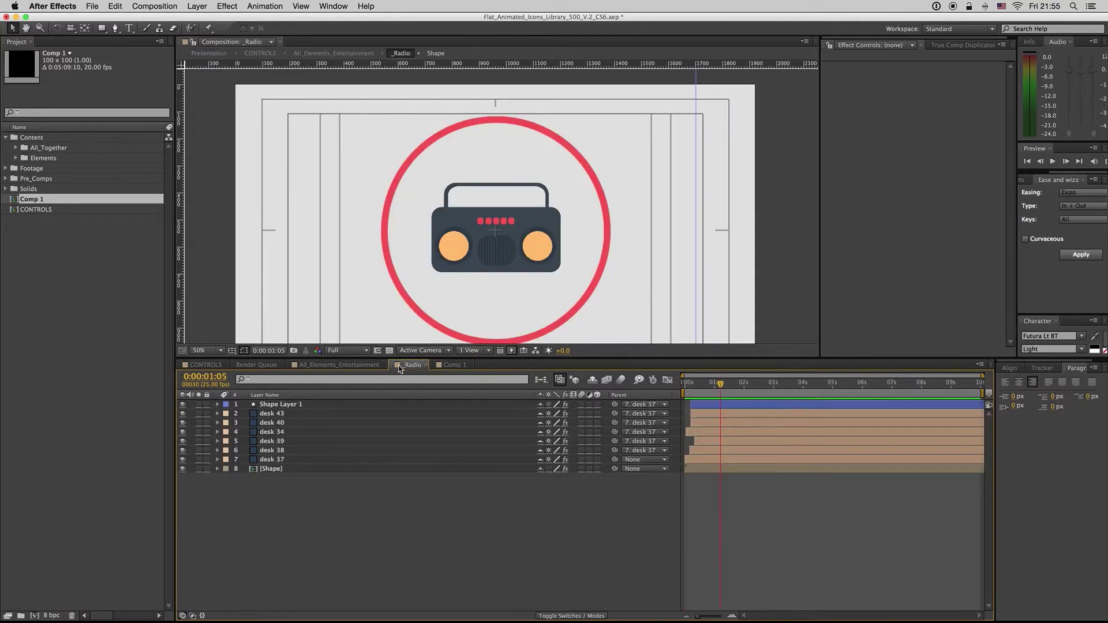
pyautogui.click(323, 365)
pyautogui.rightClick(272, 471)
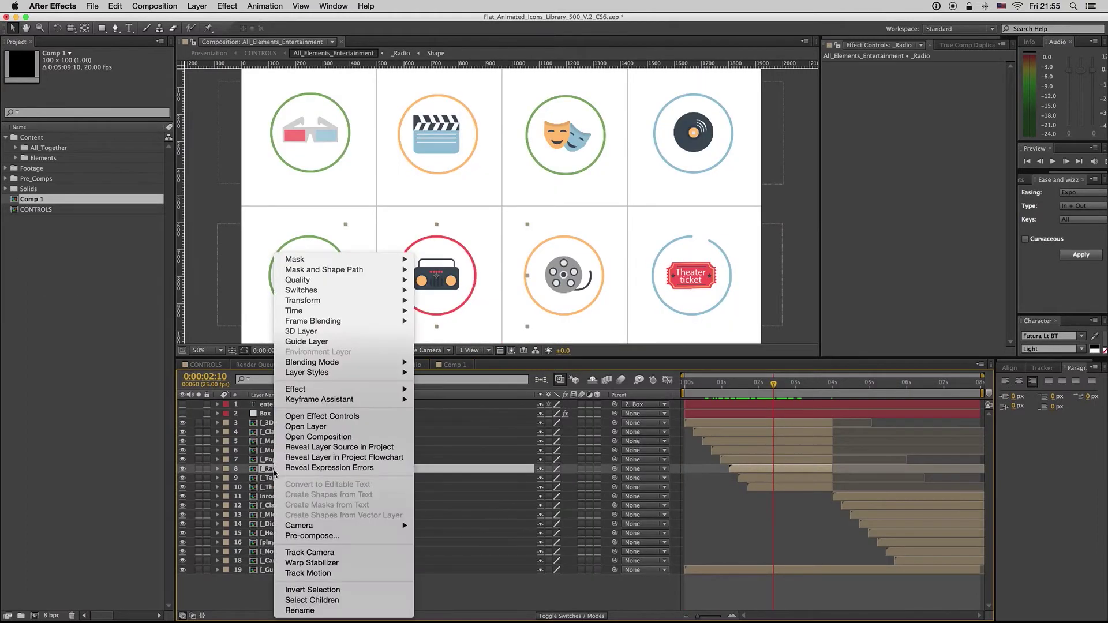
pyautogui.click(340, 447)
pyautogui.click(454, 365)
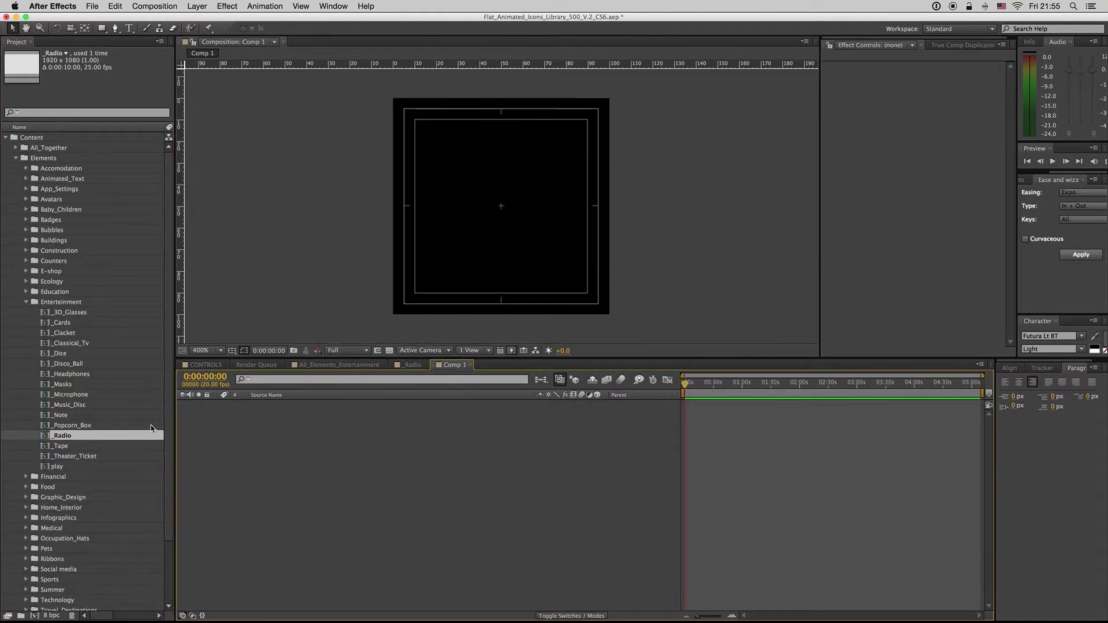
pyautogui.moveTo(63, 437)
pyautogui.mouseDown()
pyautogui.moveTo(417, 474)
pyautogui.moveTo(405, 451)
pyautogui.mouseUp()
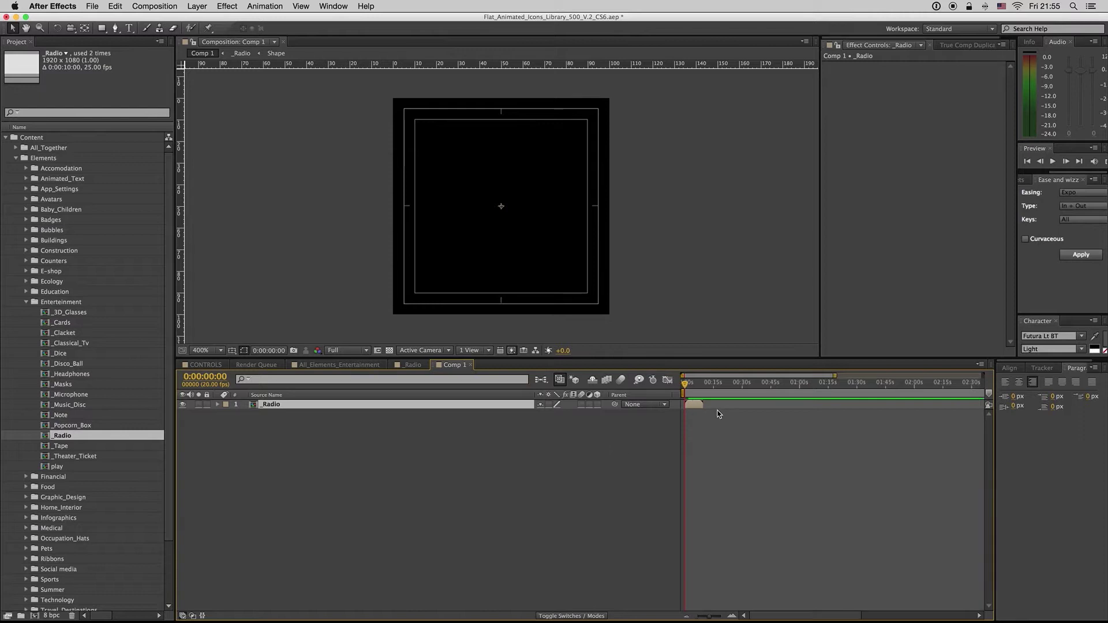
pyautogui.press('=')
pyautogui.press('=')
pyautogui.press('=')
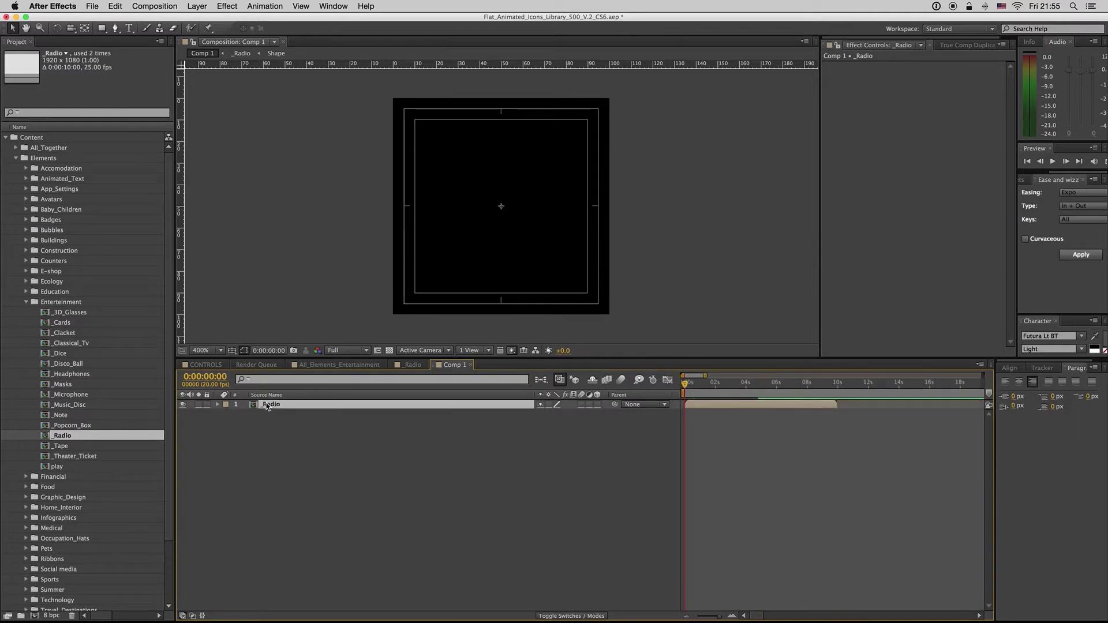
pyautogui.press('s')
pyautogui.moveTo(557, 417); pyautogui.dragTo(509, 413)
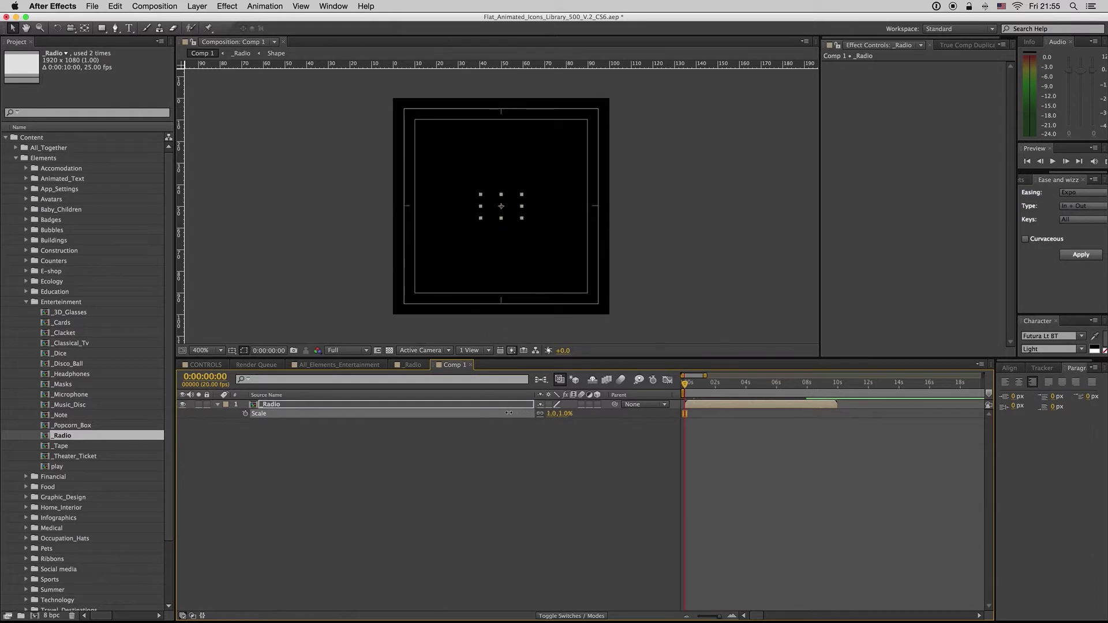
pyautogui.moveTo(686, 383); pyautogui.dragTo(737, 387)
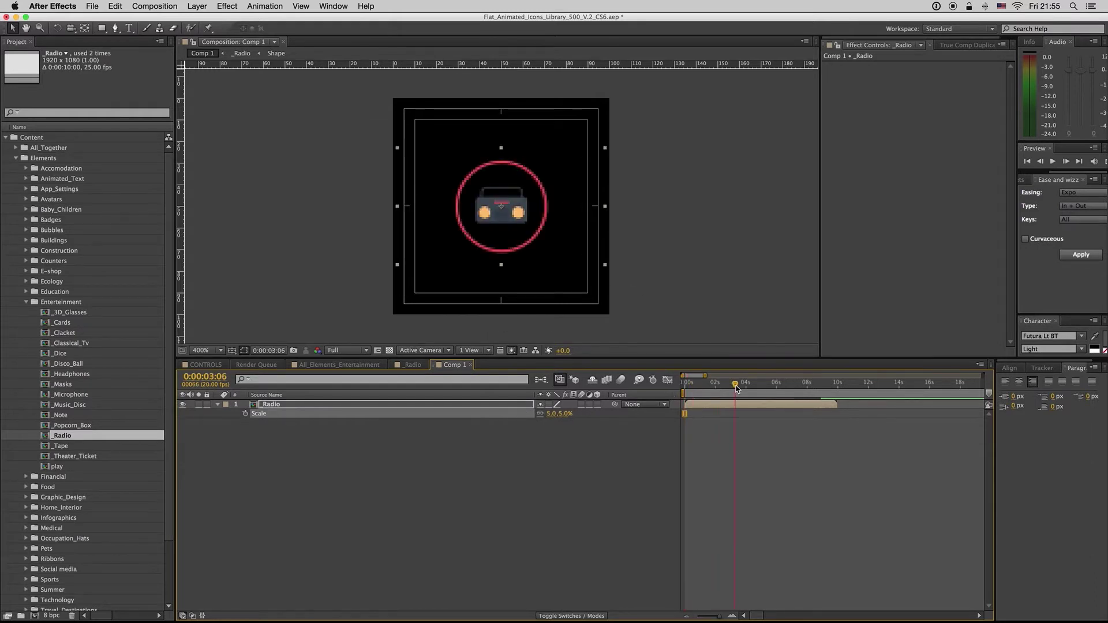
pyautogui.hotkey('alt', 'shift', 's')
pyautogui.click(548, 405)
pyautogui.moveTo(554, 414)
pyautogui.mouseDown()
pyautogui.moveTo(589, 414)
pyautogui.moveTo(541, 413)
pyautogui.mouseUp()
pyautogui.click(200, 350)
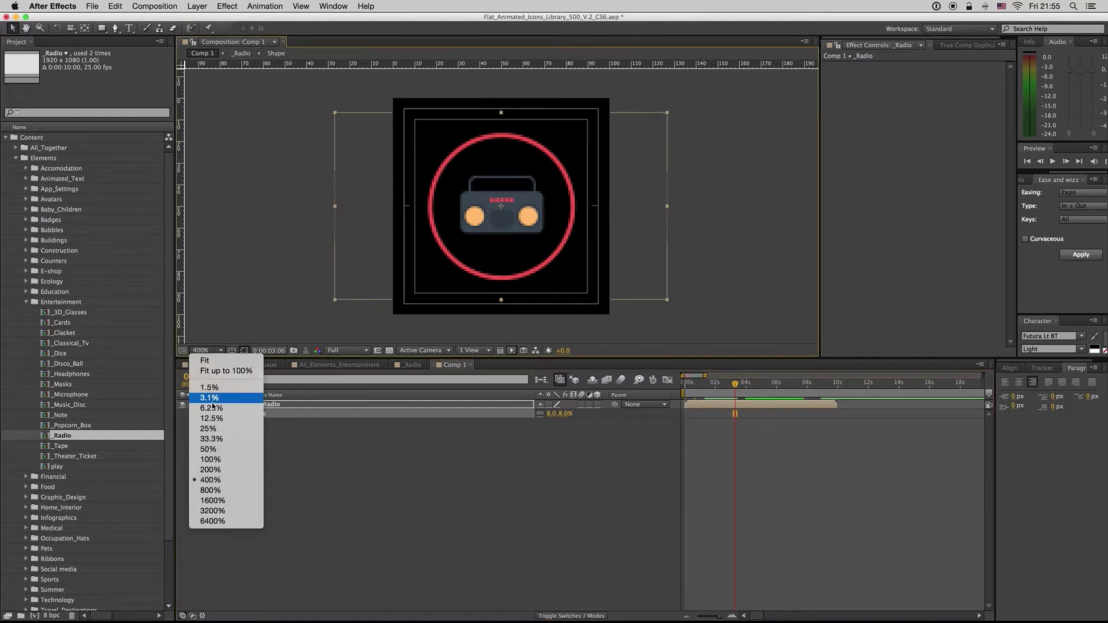
pyautogui.click(211, 459)
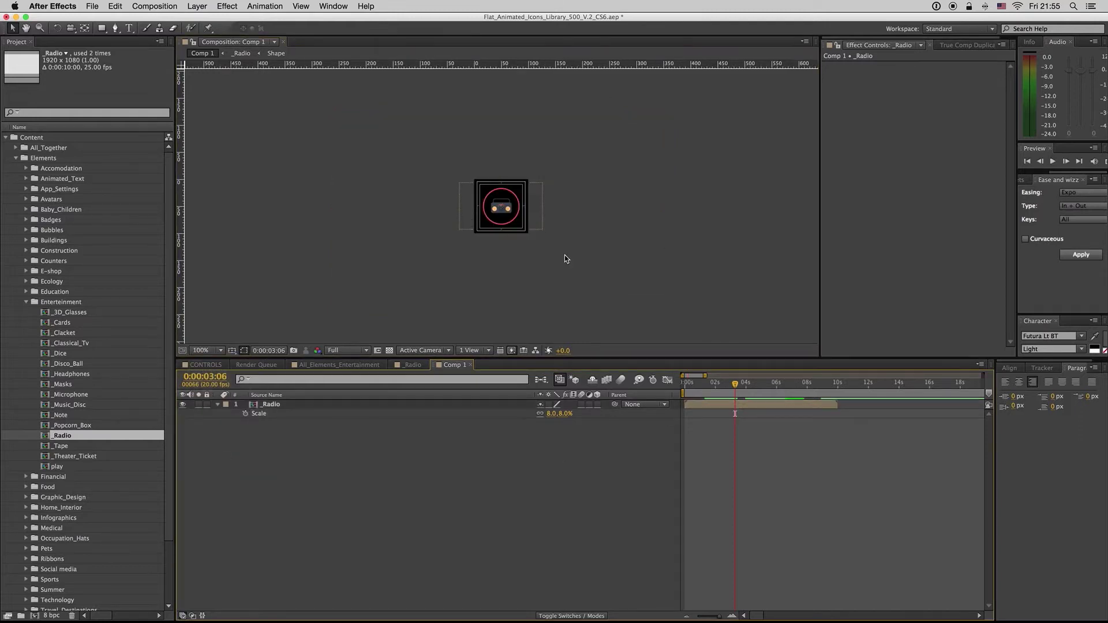
pyautogui.scroll(6, 533, 259)
pyautogui.scroll(-1, 533, 259)
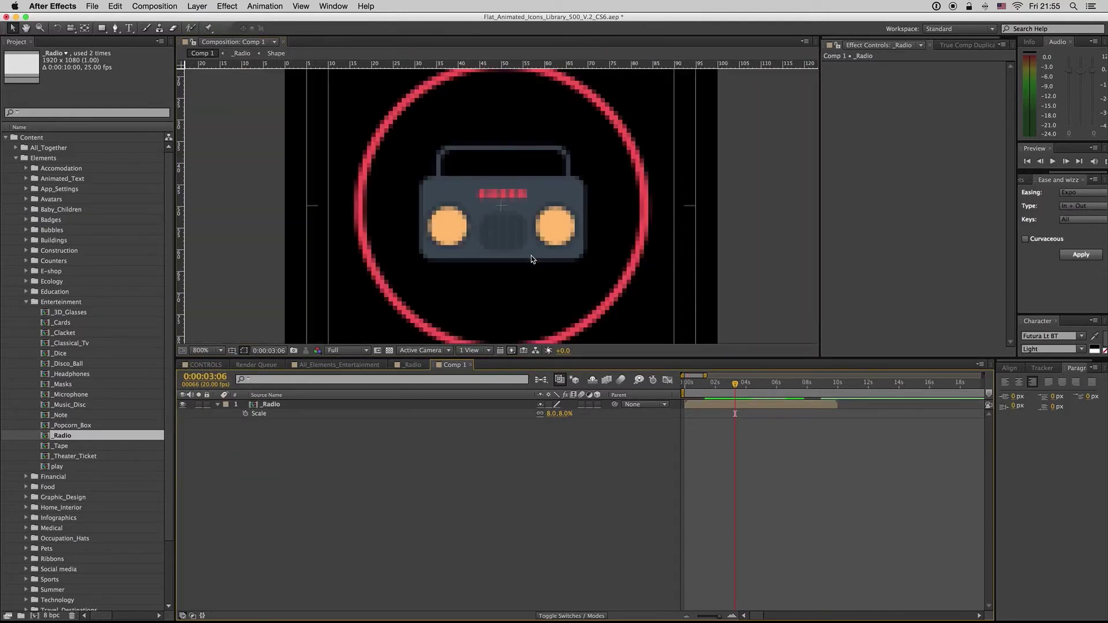
pyautogui.scroll(-4, 506, 198)
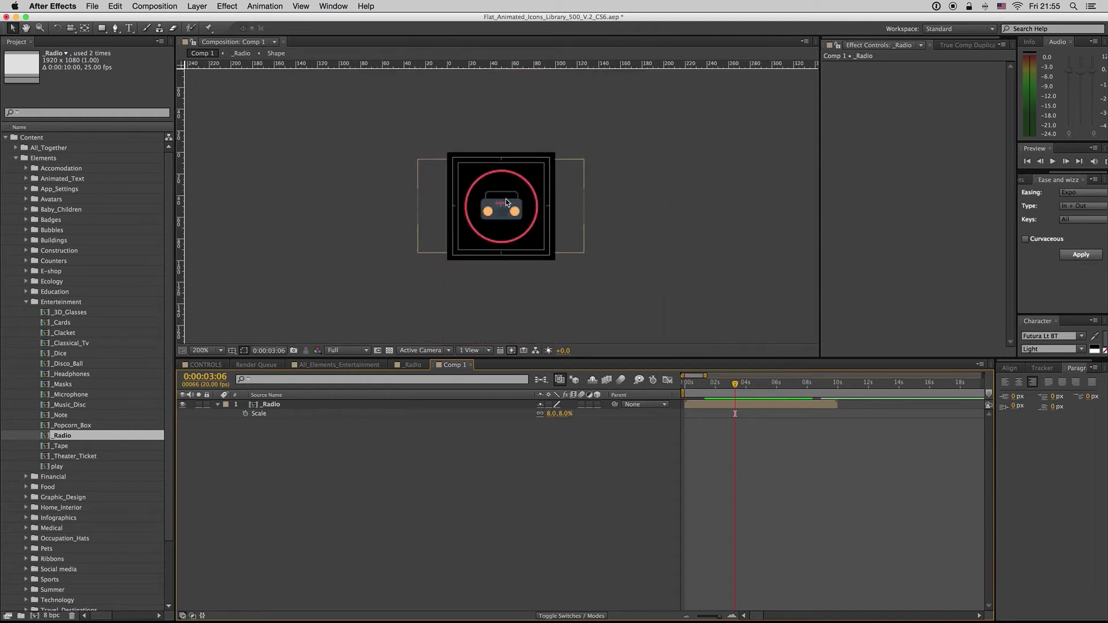
pyautogui.scroll(-2, 505, 199)
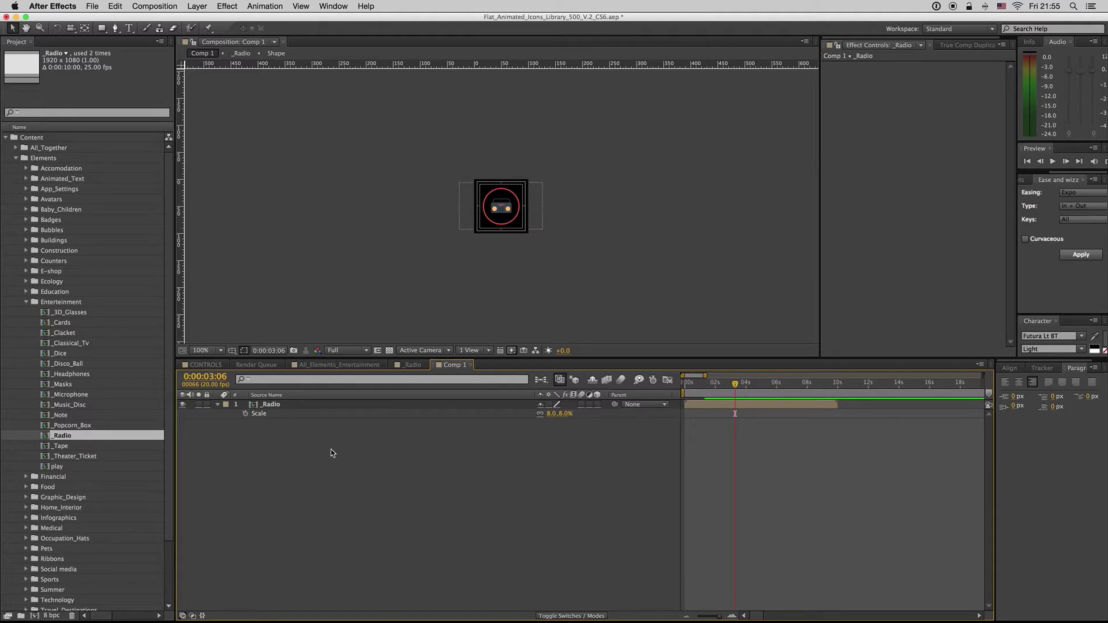
# Change Comp 1's composition settings to 200 × 200 px.
pyautogui.click(153, 8)
pyautogui.click(173, 39)
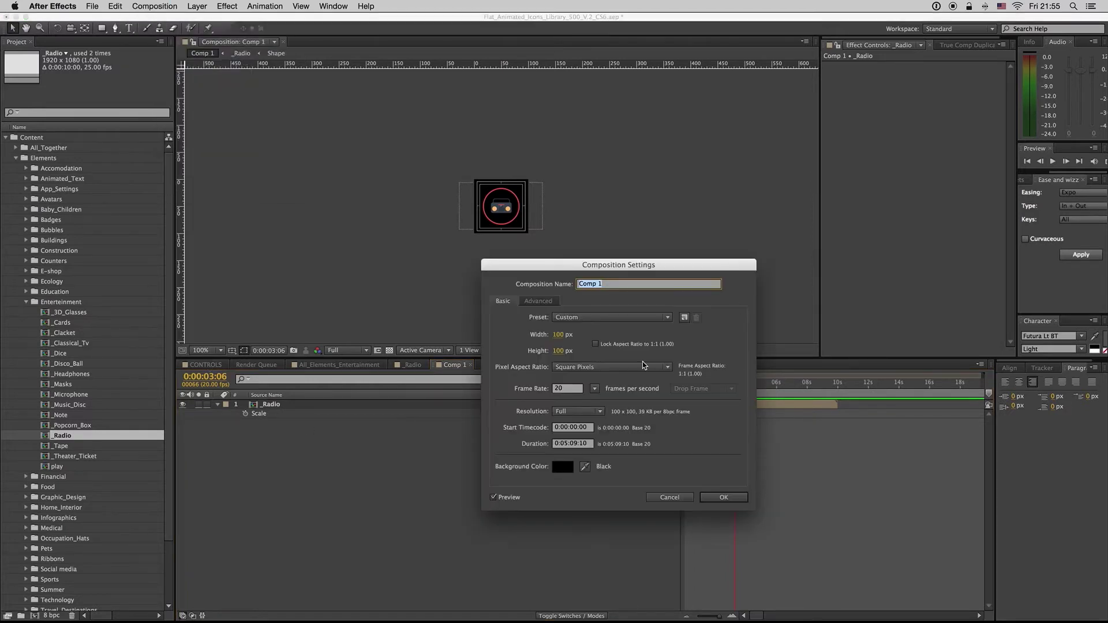
pyautogui.click(560, 335)
pyautogui.write('200')
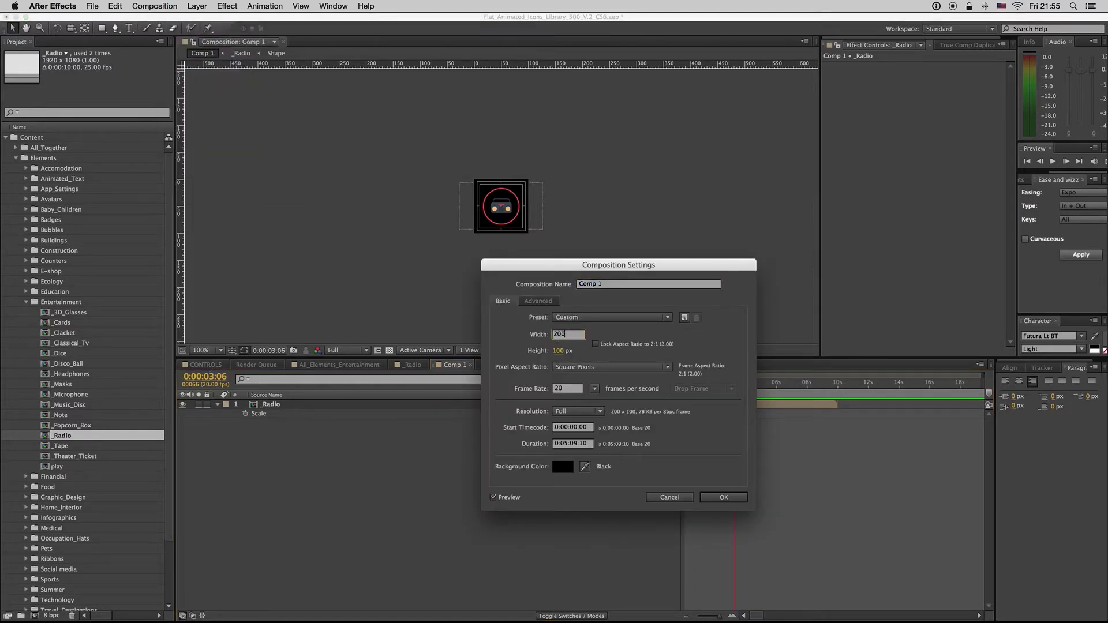
pyautogui.click(559, 351)
pyautogui.write('200')
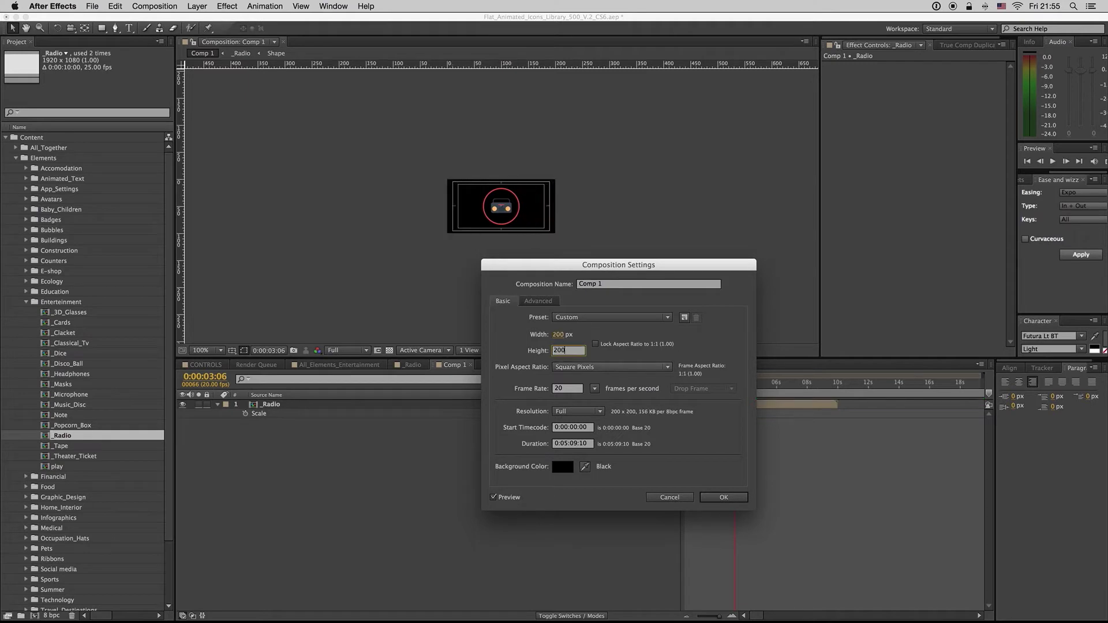
pyautogui.press('Return')
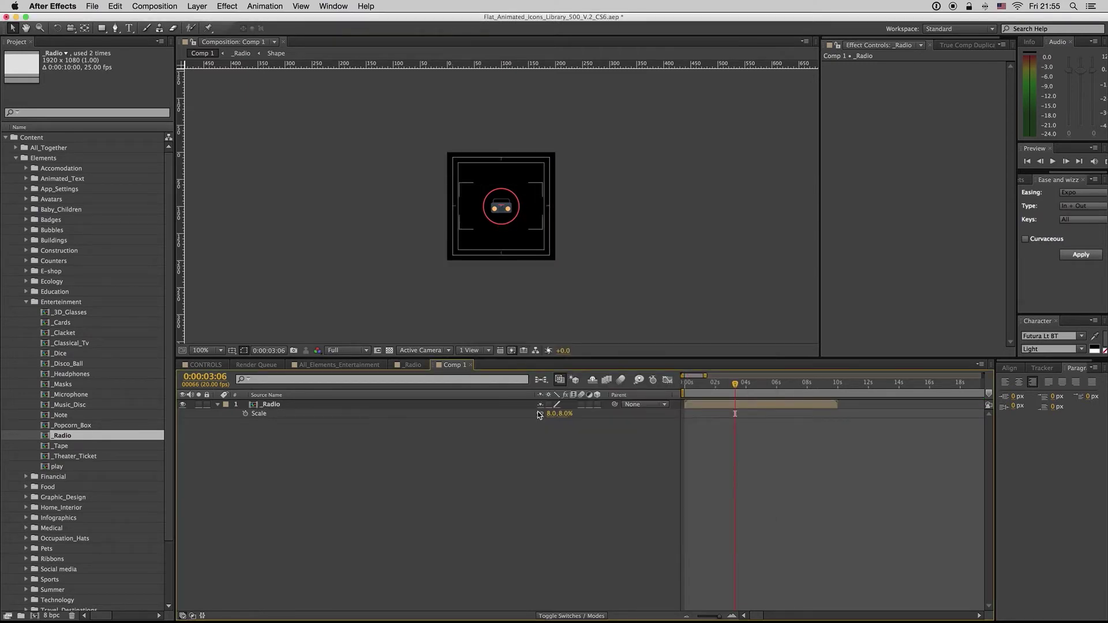
# Scale the _Radio layer to 20% and zoom the viewer to 200%.
pyautogui.moveTo(570, 417); pyautogui.dragTo(568, 414)
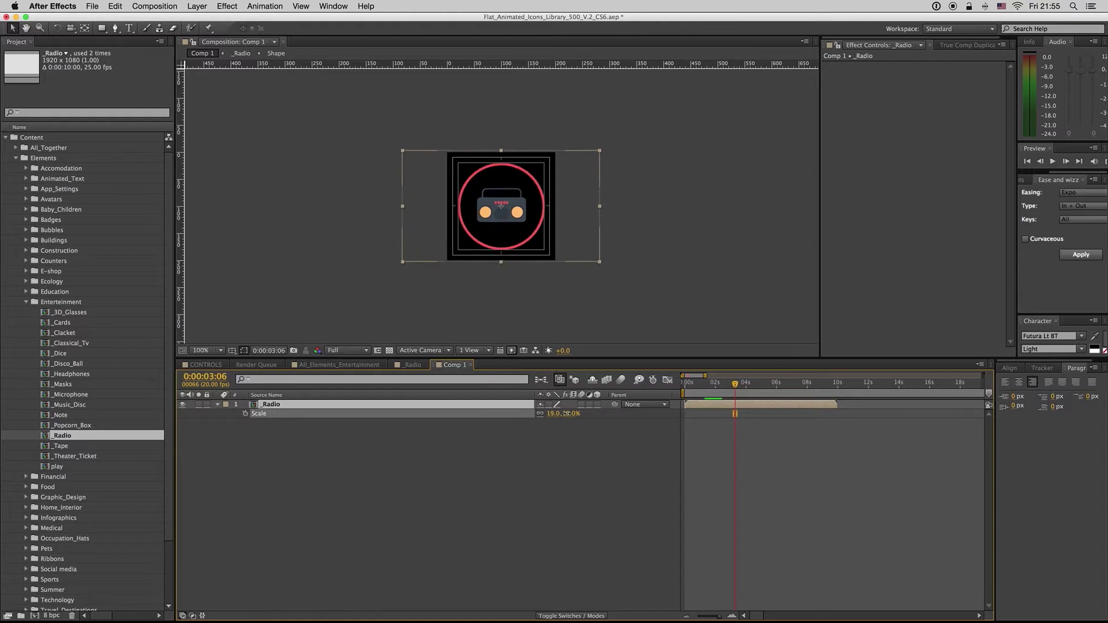
pyautogui.click(591, 452)
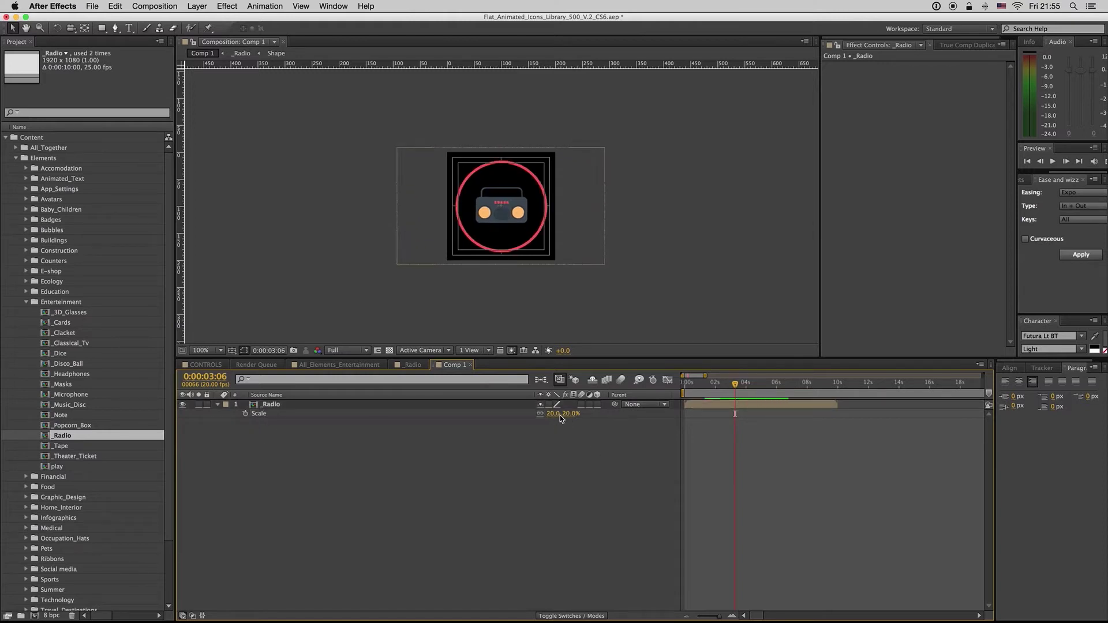
pyautogui.click(498, 256)
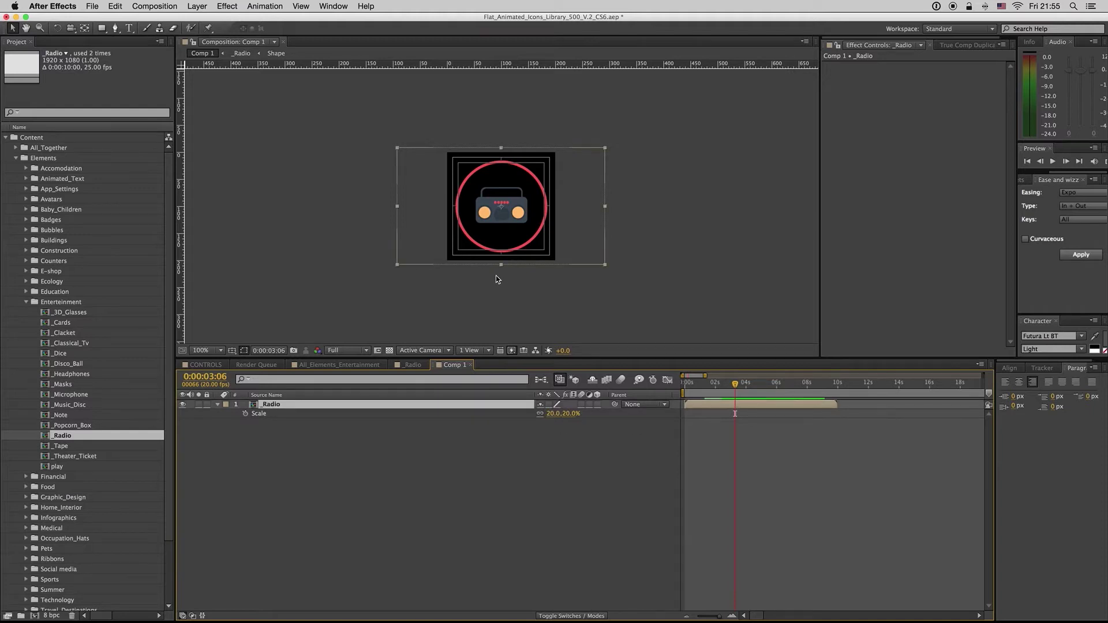
pyautogui.press('.')
pyautogui.click(700, 459)
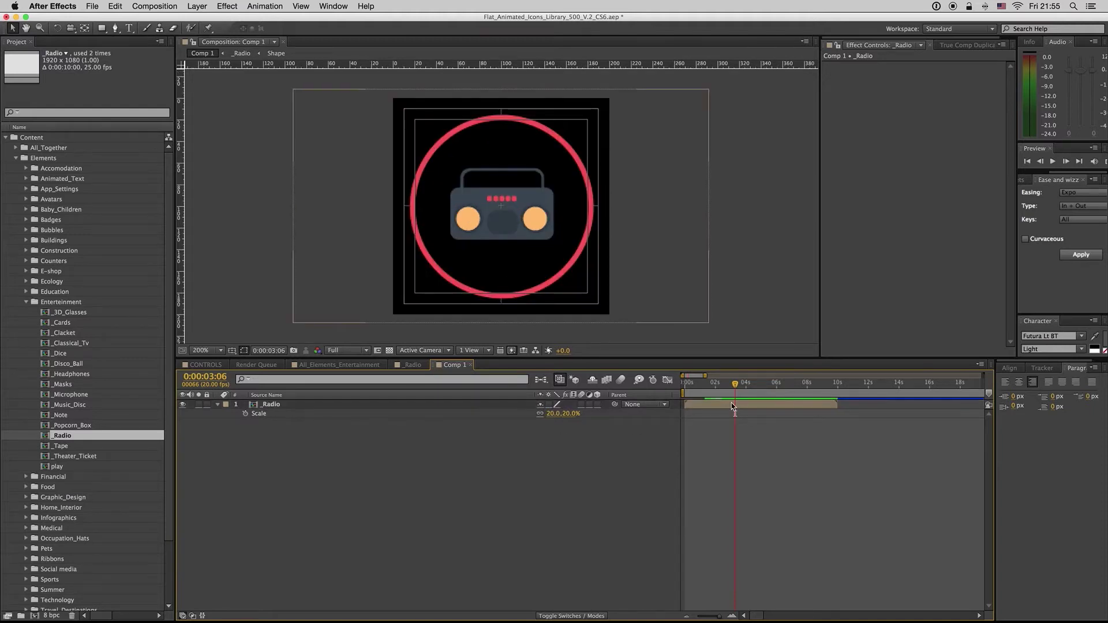
pyautogui.click(731, 405)
# Preview the radio icon animation from the start of the timeline.
pyautogui.click(643, 472)
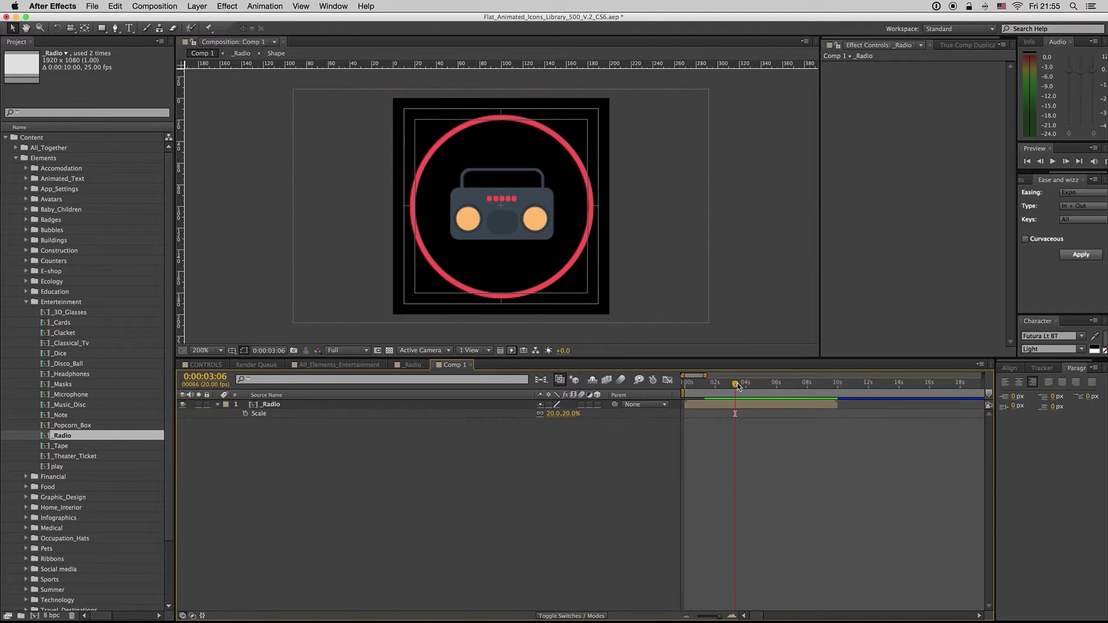
pyautogui.moveTo(735, 382); pyautogui.dragTo(668, 387)
pyautogui.press('space')
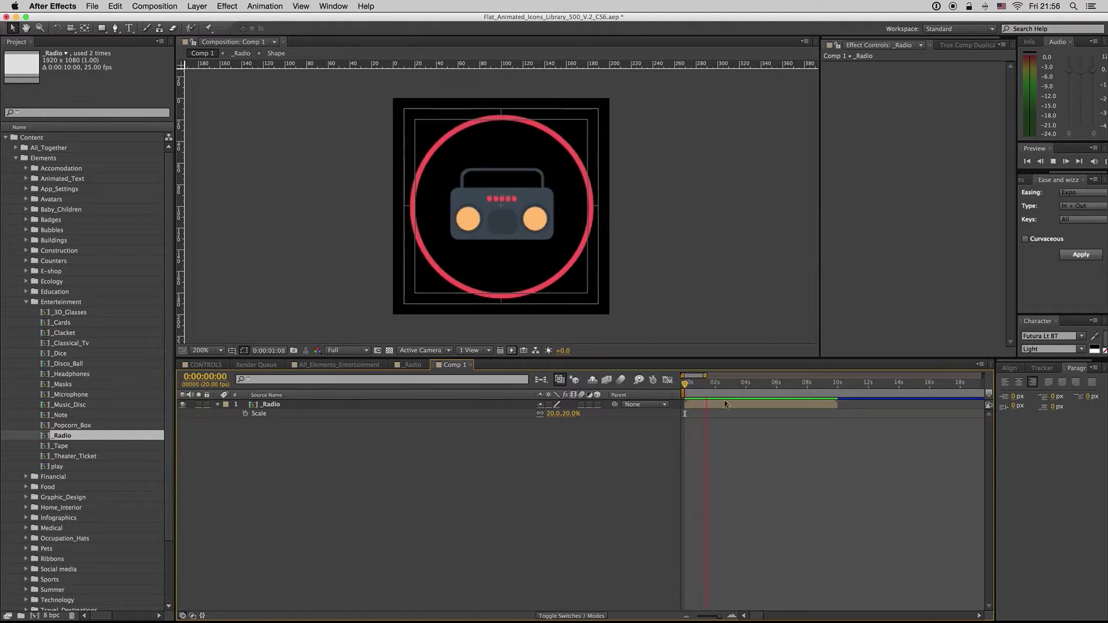
pyautogui.click(694, 385)
pyautogui.press('space')
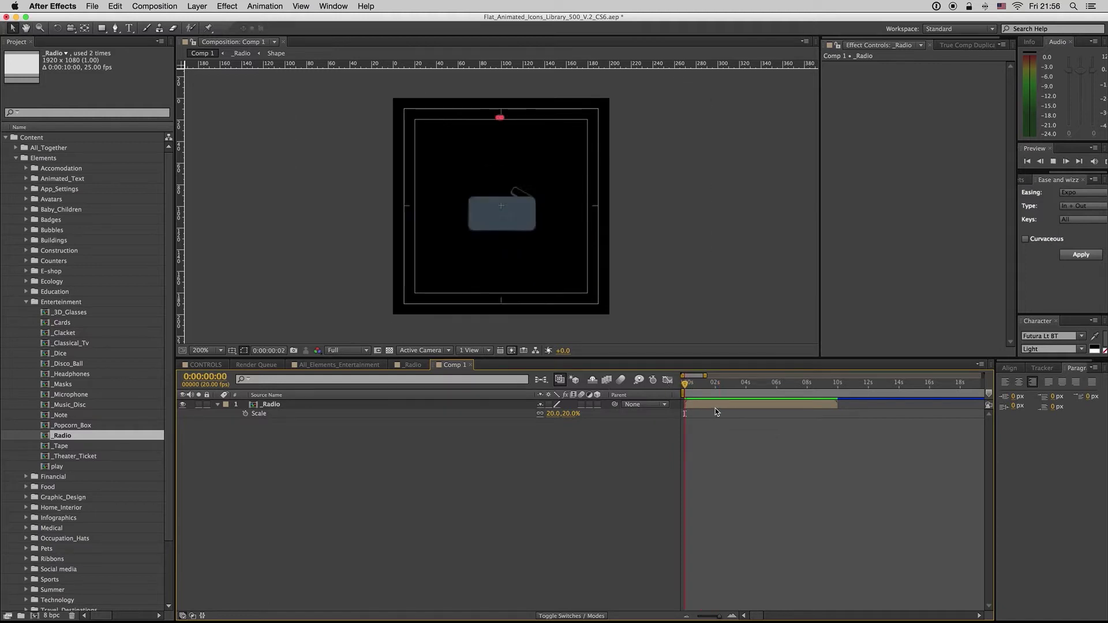
pyautogui.press('space')
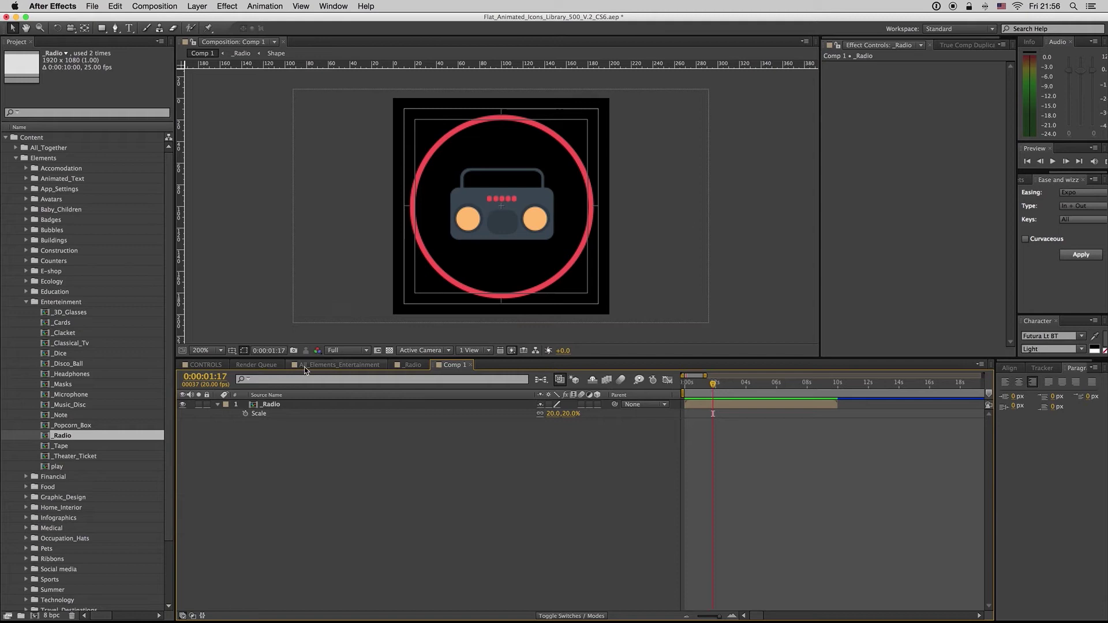
# In CONTROLS, try square outlines in Effect Controls, then restore circular outlines.
pyautogui.click(206, 365)
pyautogui.click(543, 403)
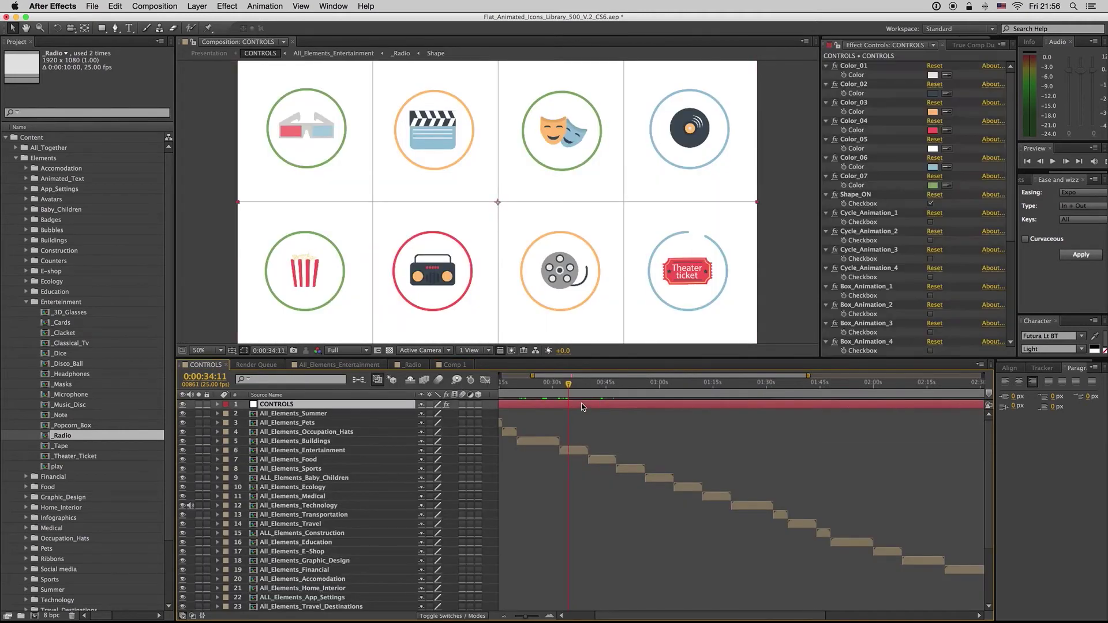
pyautogui.scroll(-5, 1011, 268)
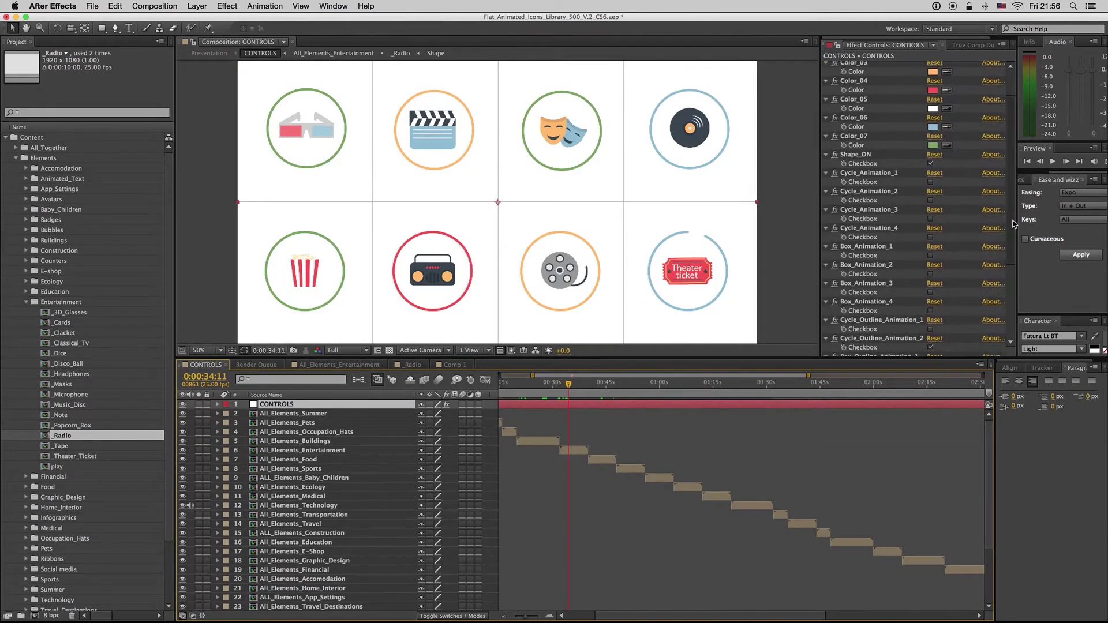
pyautogui.scroll(-1, 1011, 269)
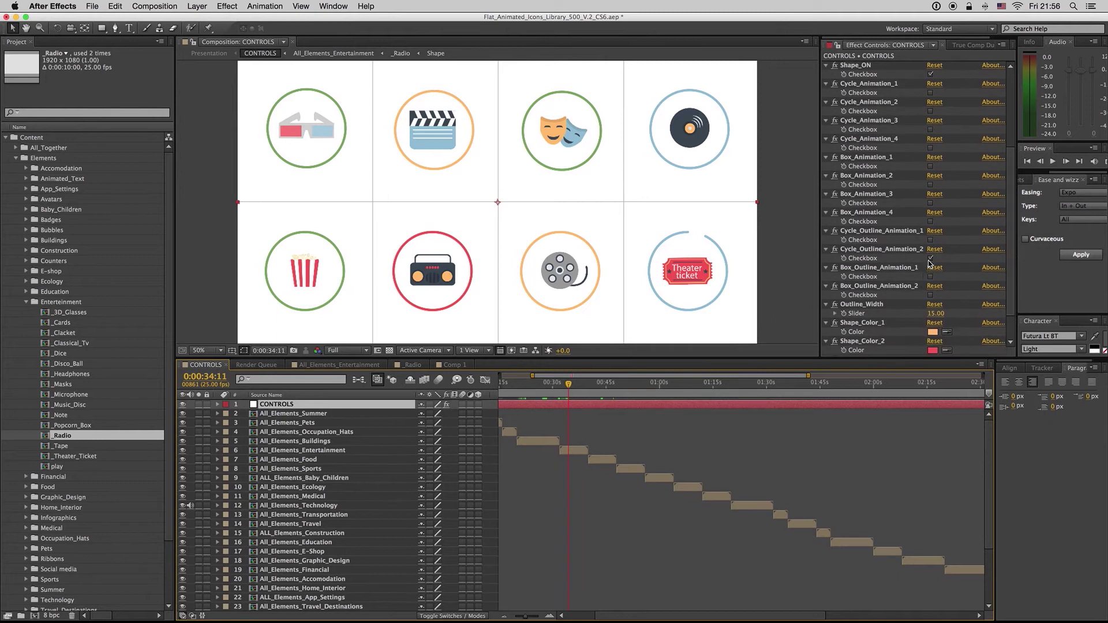
pyautogui.click(932, 258)
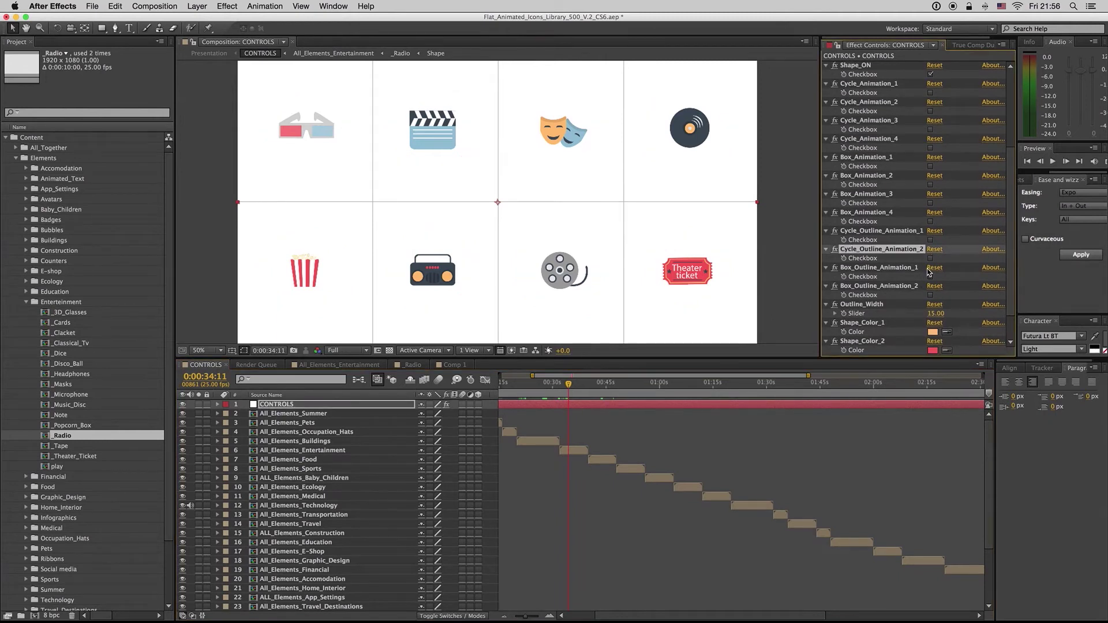
pyautogui.click(932, 296)
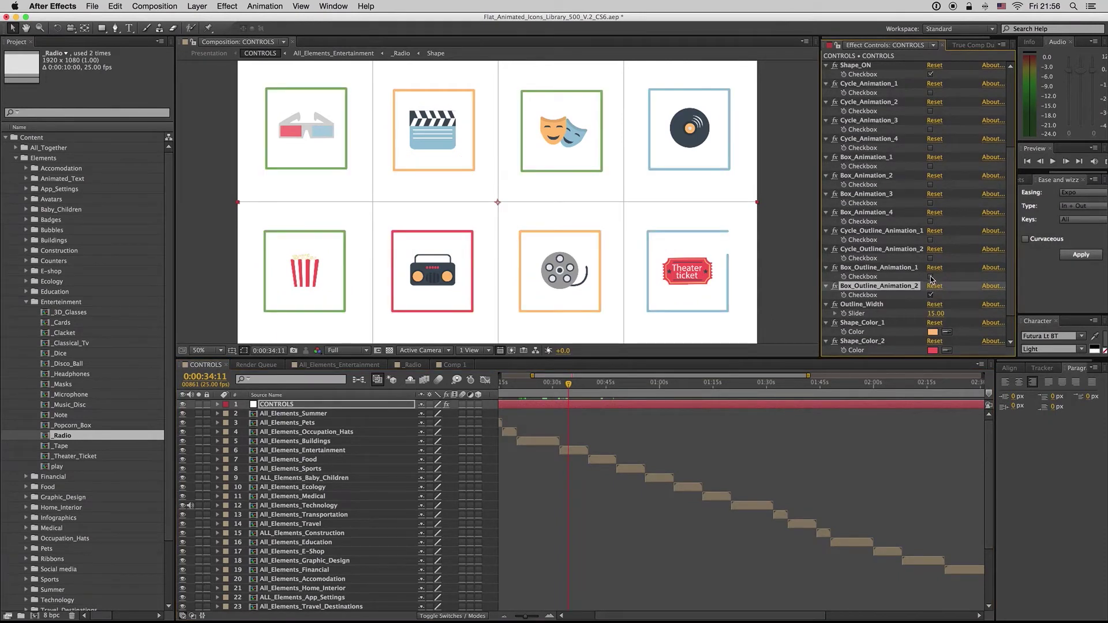
pyautogui.click(930, 277)
pyautogui.click(931, 258)
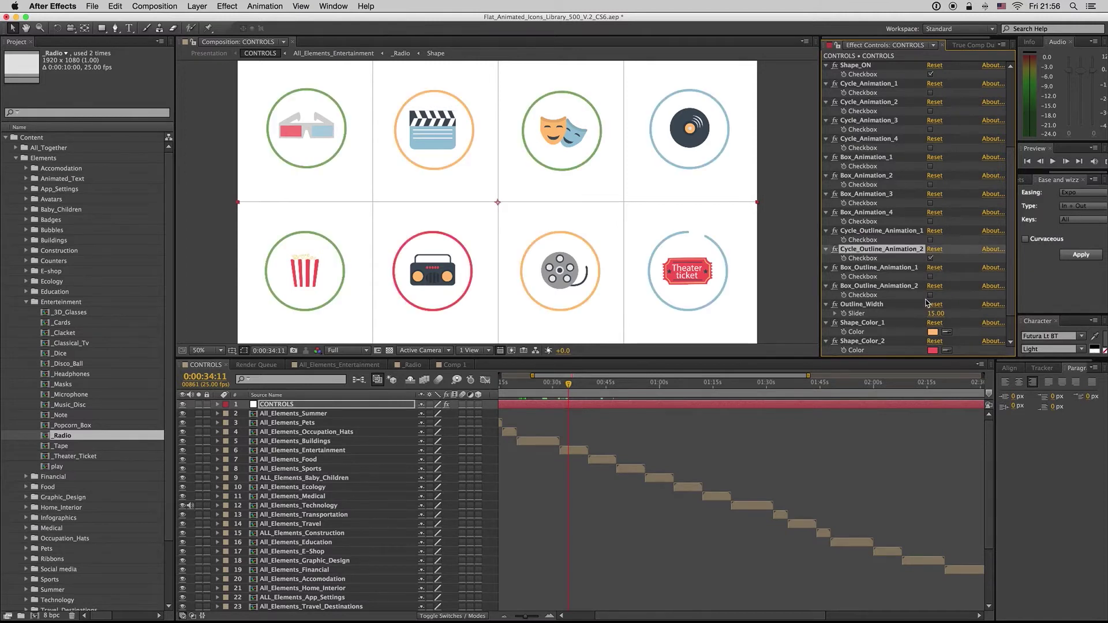
# Try Outline_Width values 10 and 20, then restore it to 15.
pyautogui.click(873, 304)
pyautogui.click(936, 314)
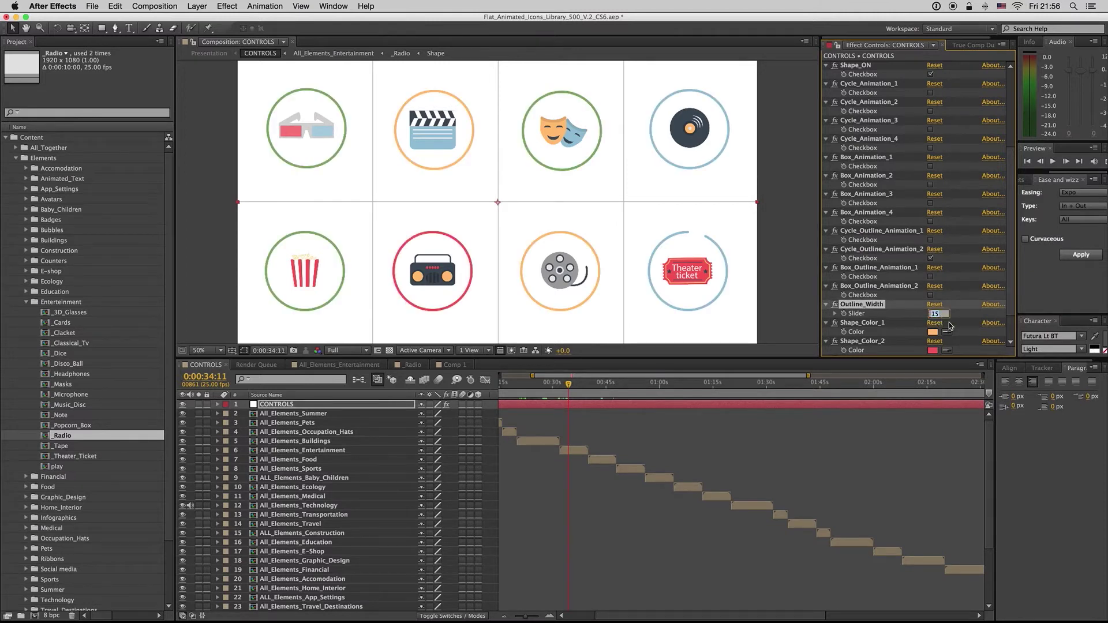
pyautogui.write('10')
pyautogui.press('Return')
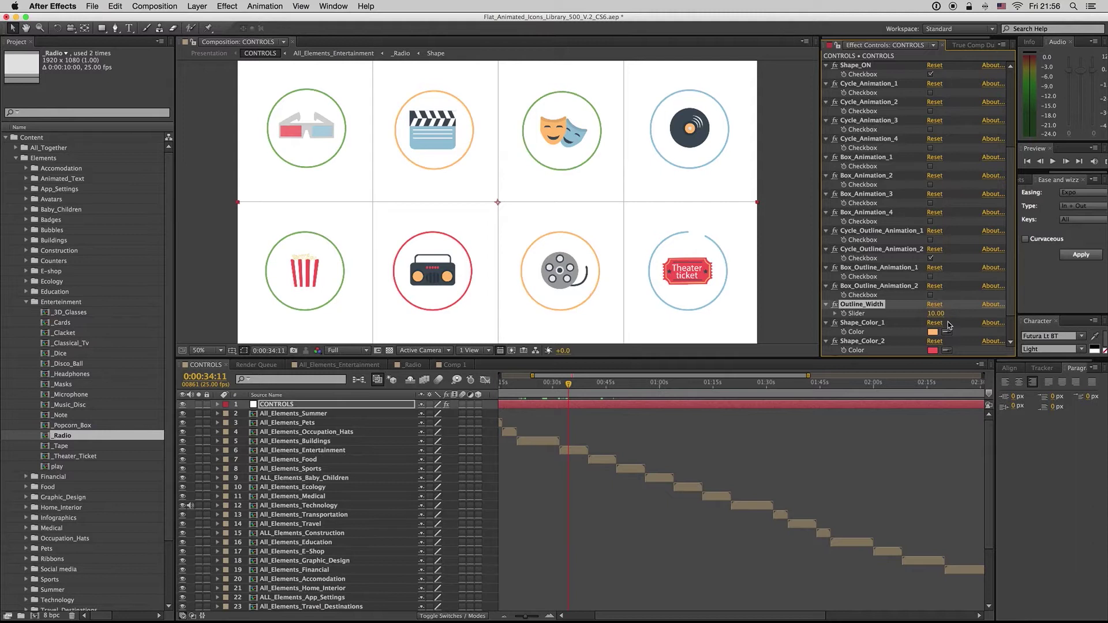
pyautogui.click(936, 315)
pyautogui.write('20')
pyautogui.press('Return')
pyautogui.click(934, 315)
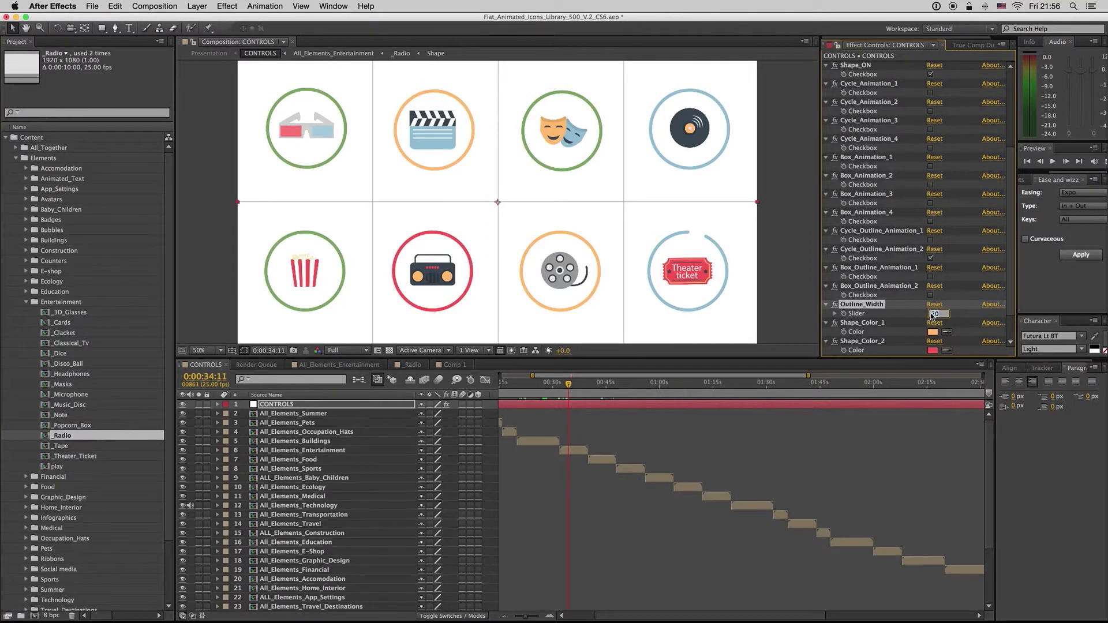
pyautogui.press('Return')
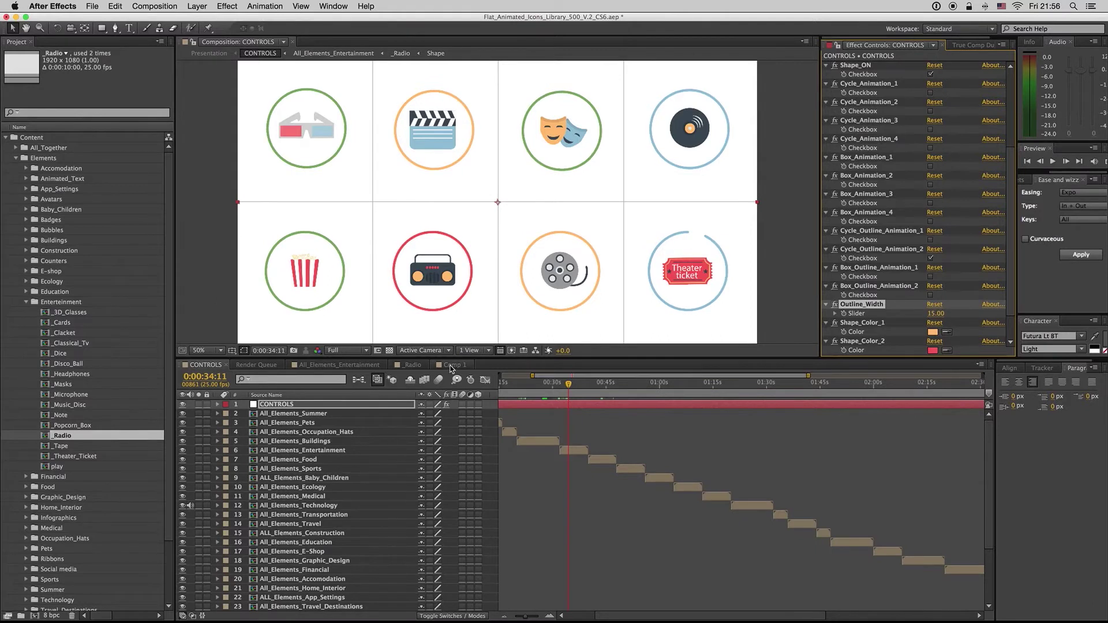
# Close the _Radio composition and rename Comp 1 to MOV-GIF in the Project panel.
pyautogui.click(414, 365)
pyautogui.click(425, 366)
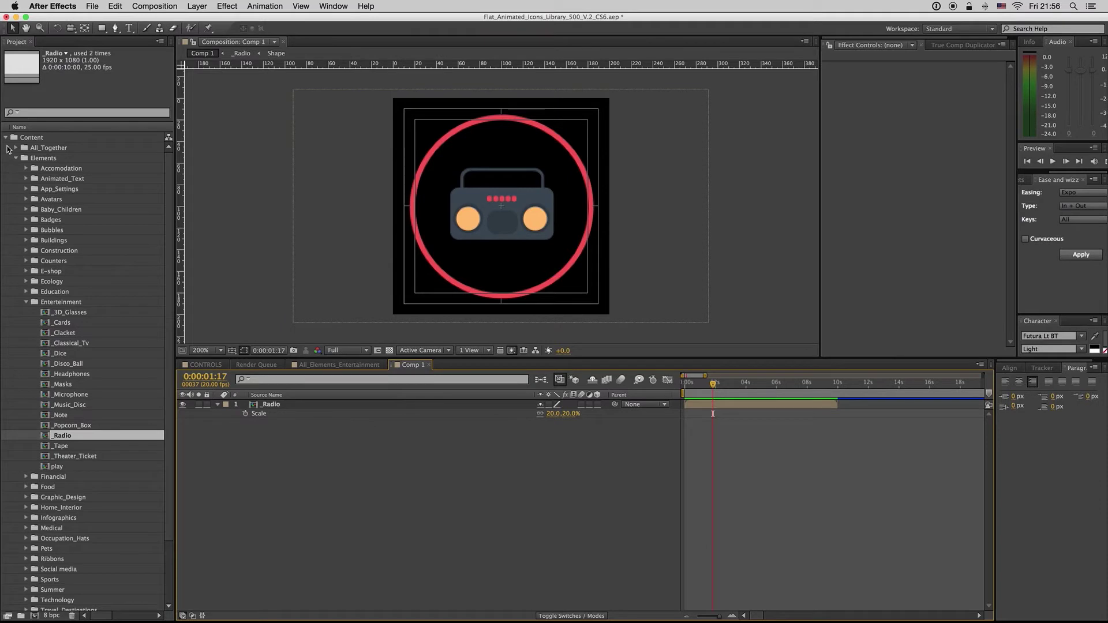
pyautogui.click(5, 138)
pyautogui.click(23, 177)
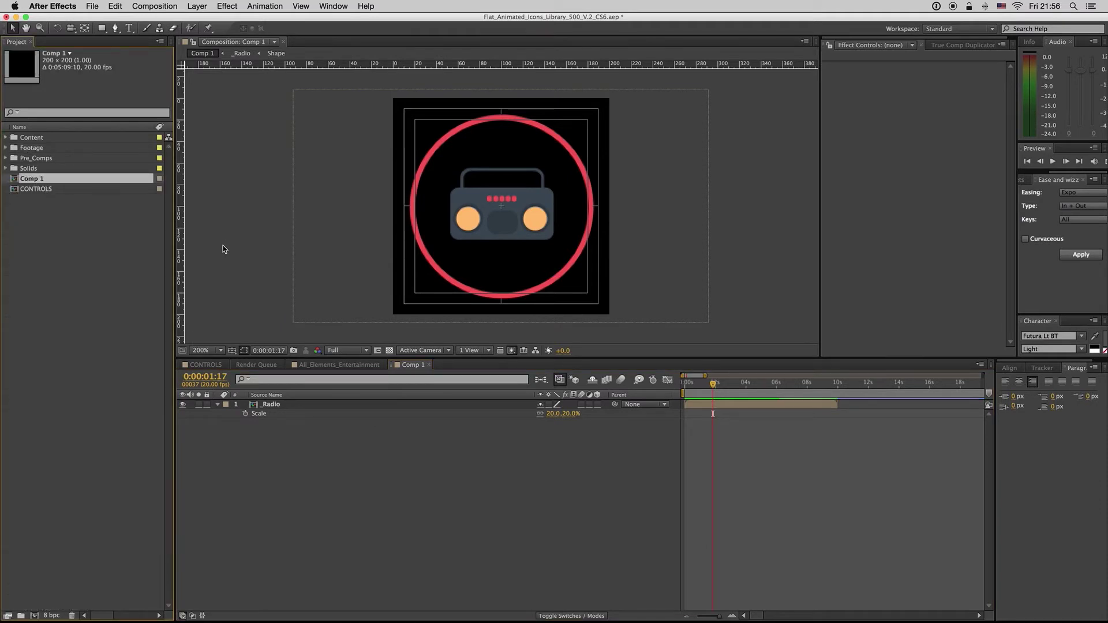
pyautogui.press('Return')
pyautogui.write('M')
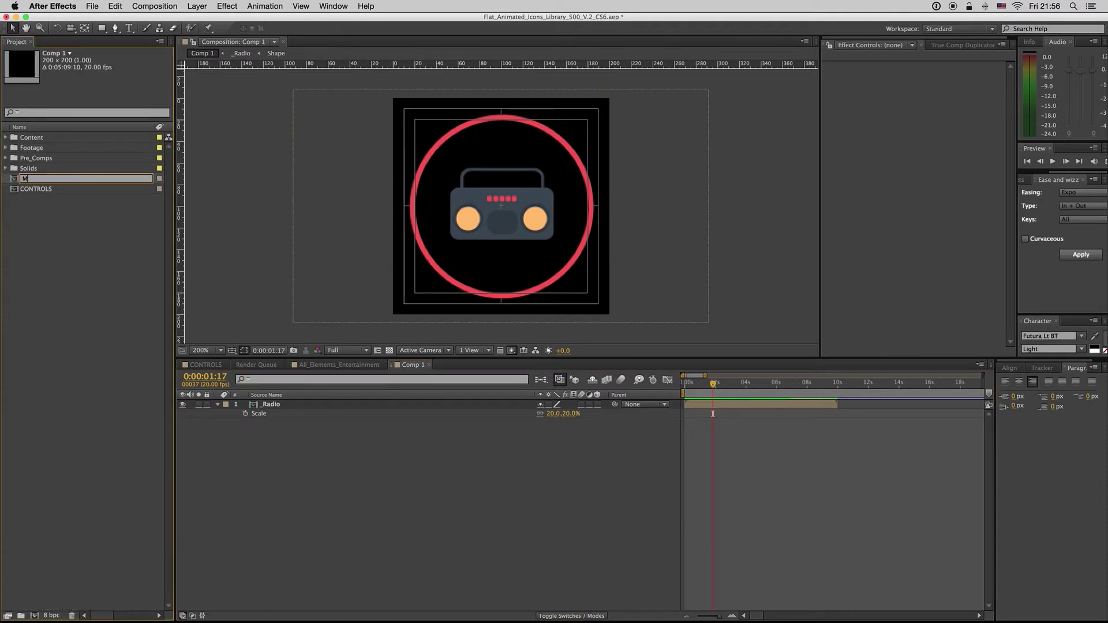
pyautogui.write('OV-GIF')
pyautogui.press('Return')
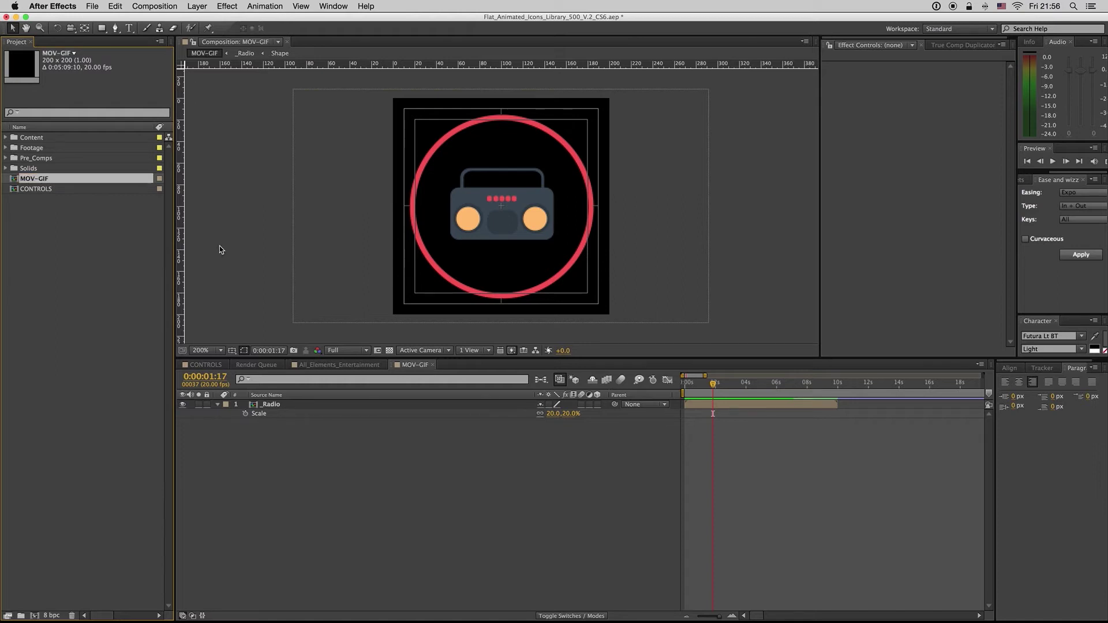
pyautogui.click(736, 404)
# Preview the radio animation and set a first work-area end near 2 seconds.
pyautogui.press('KP_0')
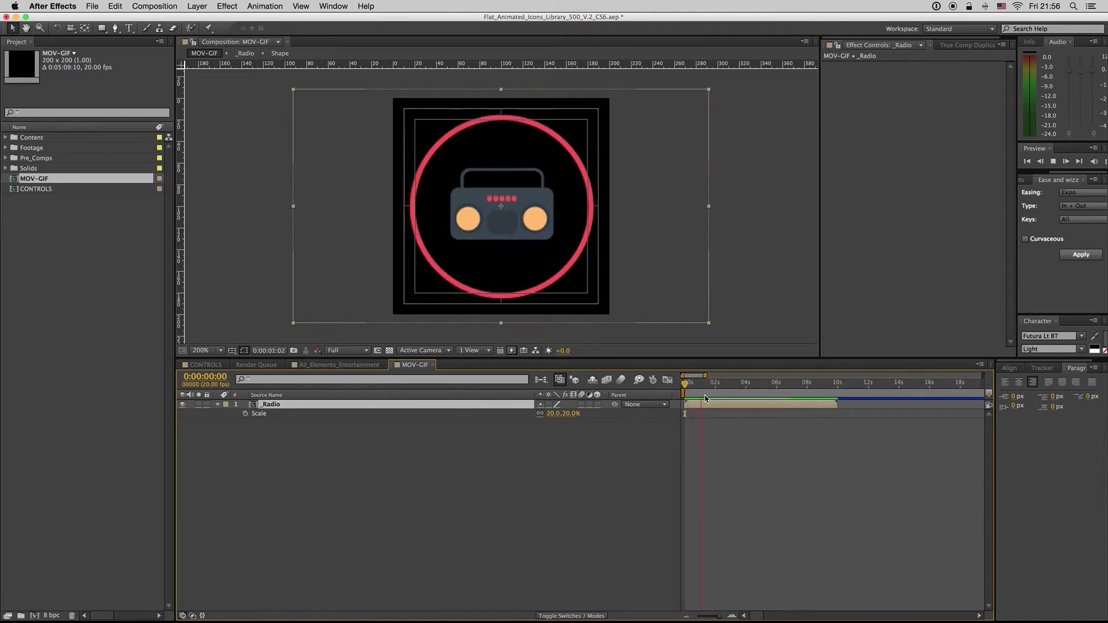
pyautogui.press('space')
pyautogui.moveTo(710, 389); pyautogui.dragTo(714, 389)
pyautogui.moveTo(714, 389)
pyautogui.mouseDown()
pyautogui.moveTo(694, 392)
pyautogui.moveTo(713, 391)
pyautogui.mouseUp()
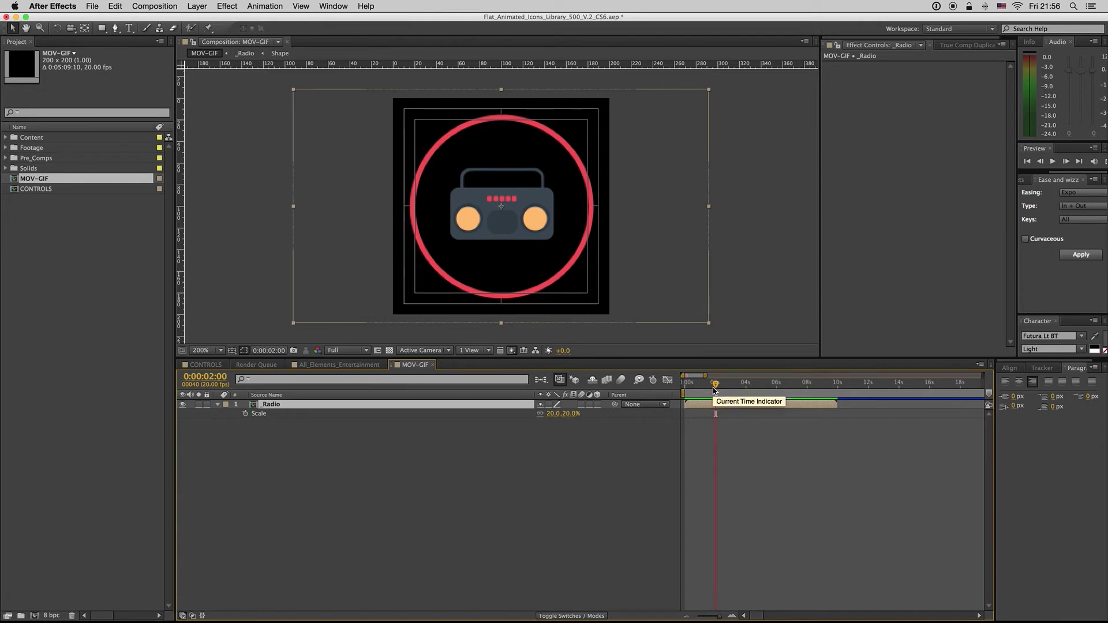
pyautogui.press('n')
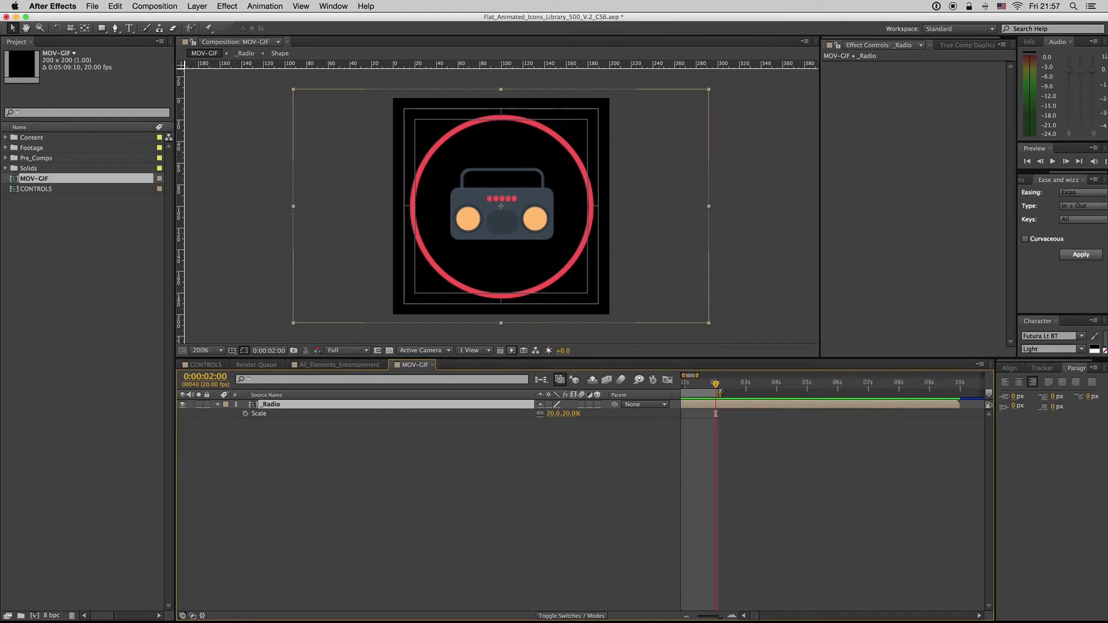
# Move the current time to about 3 seconds and end the work area there.
pyautogui.moveTo(716, 385); pyautogui.dragTo(730, 383)
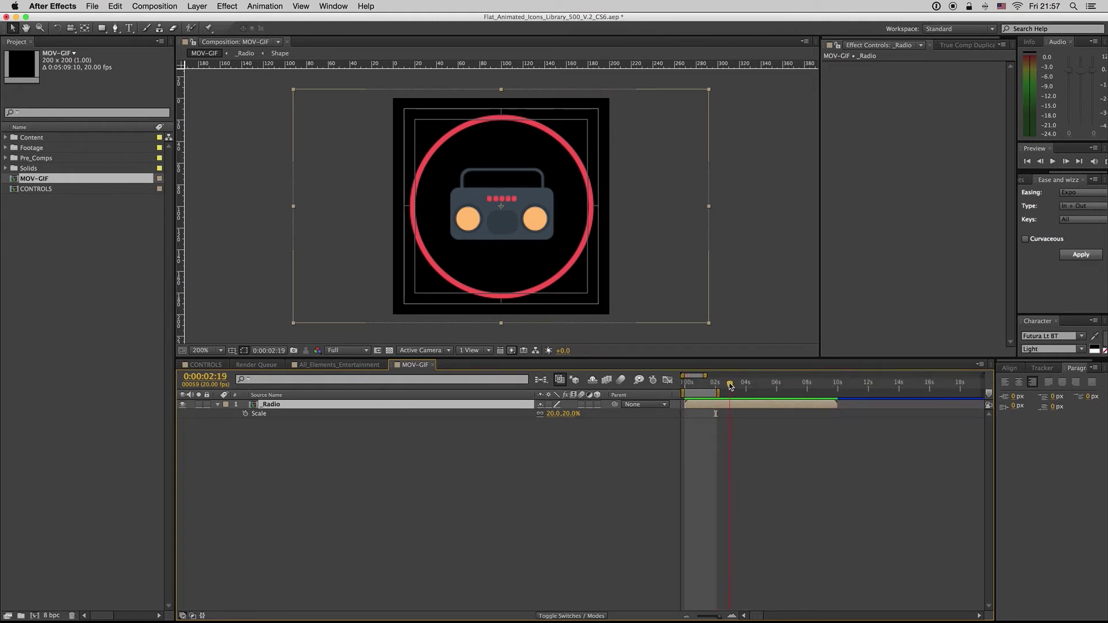
pyautogui.press('=')
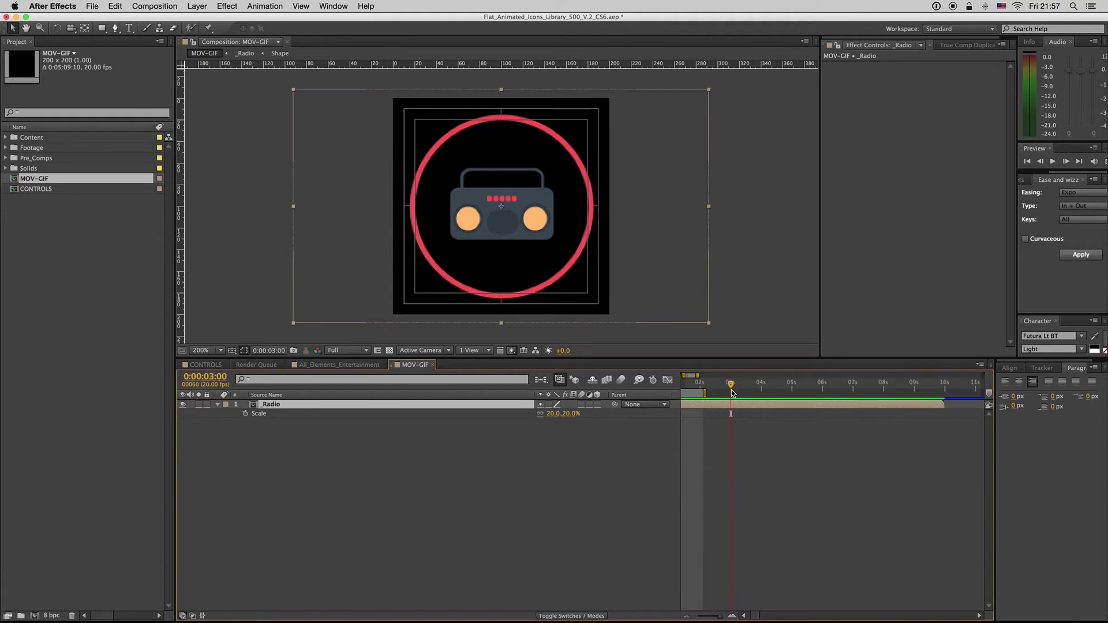
pyautogui.press('n')
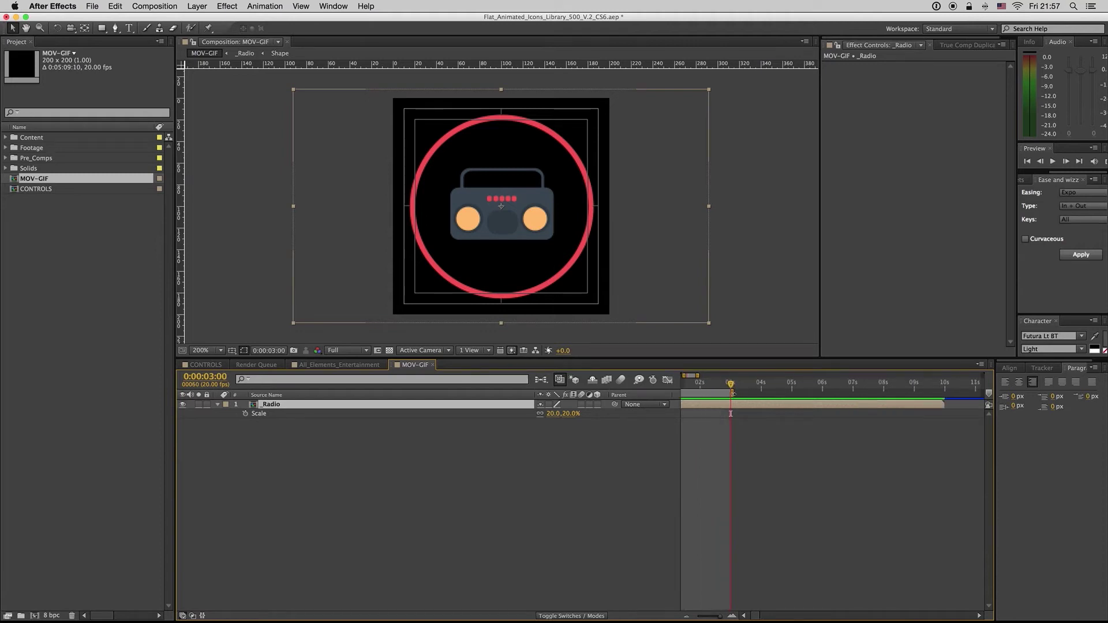
pyautogui.press('-')
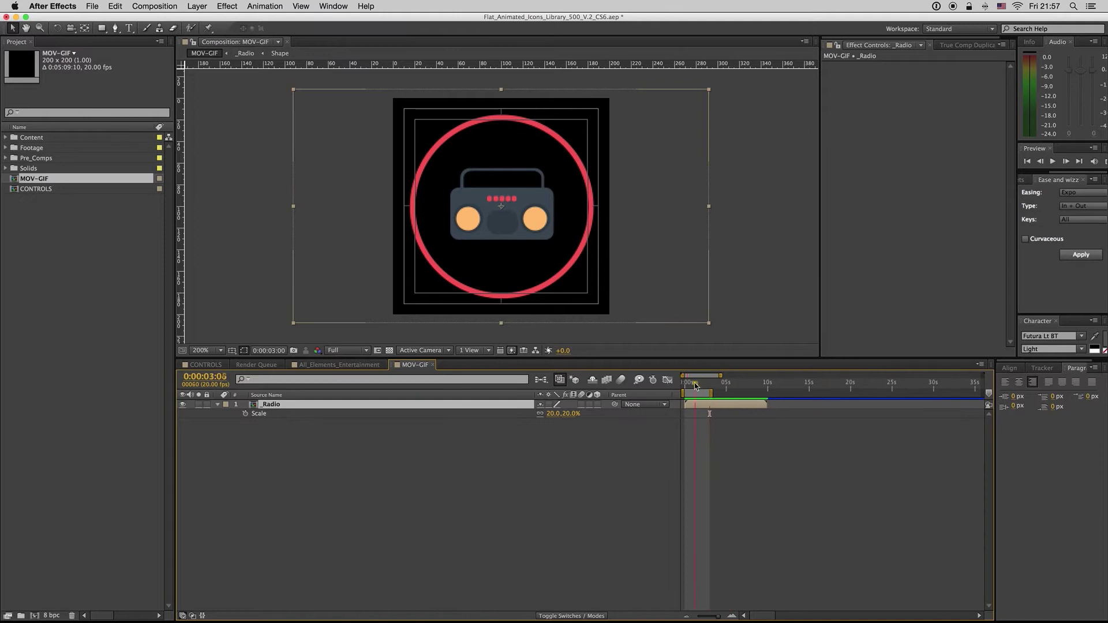
pyautogui.click(329, 413)
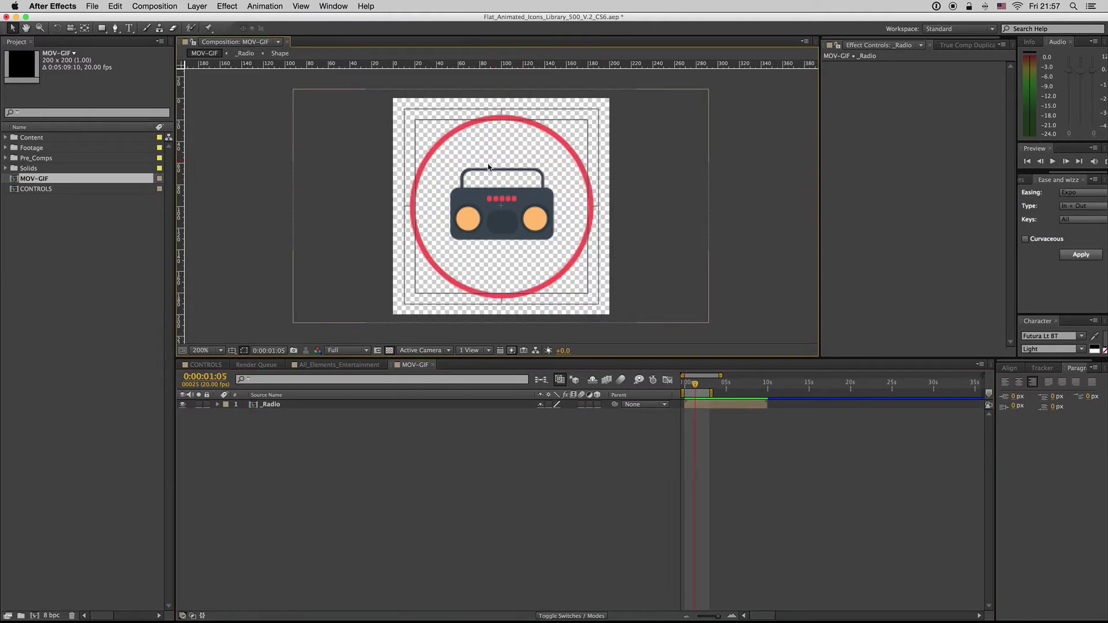
pyautogui.click(390, 350)
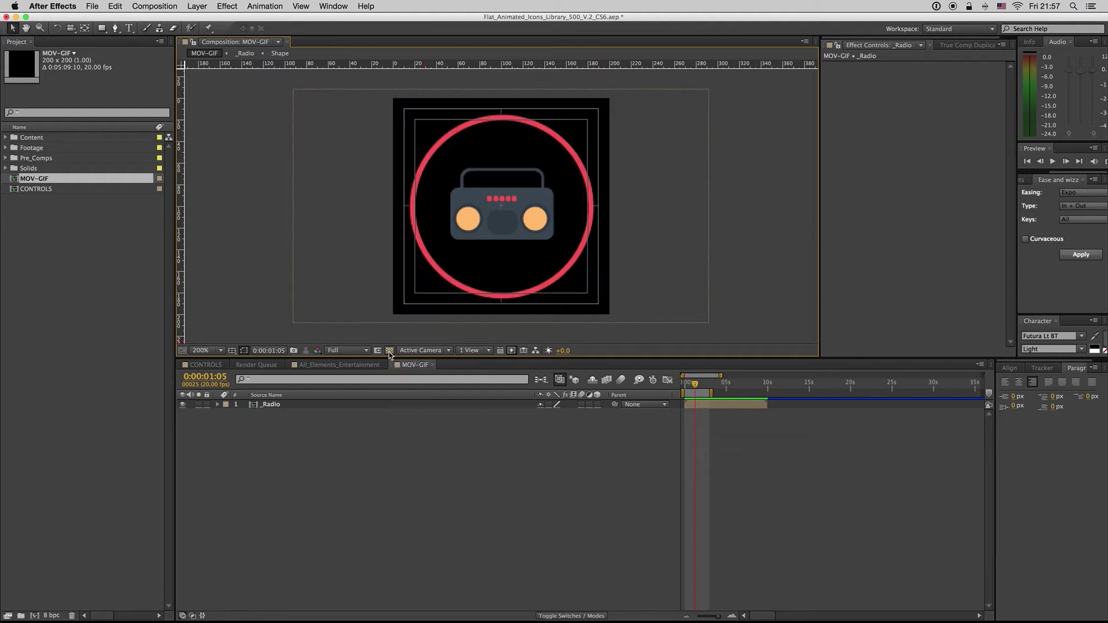
pyautogui.click(446, 433)
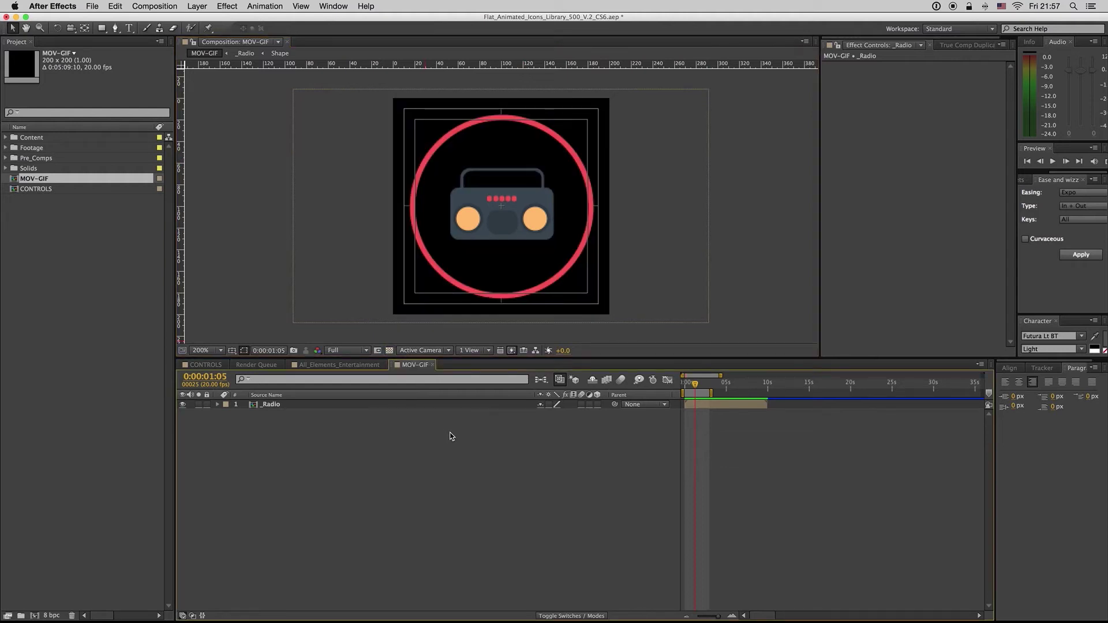
pyautogui.click(270, 133)
# Create a new solid layer and move it beneath _Radio.
pyautogui.click(197, 6)
pyautogui.moveTo(202, 19)
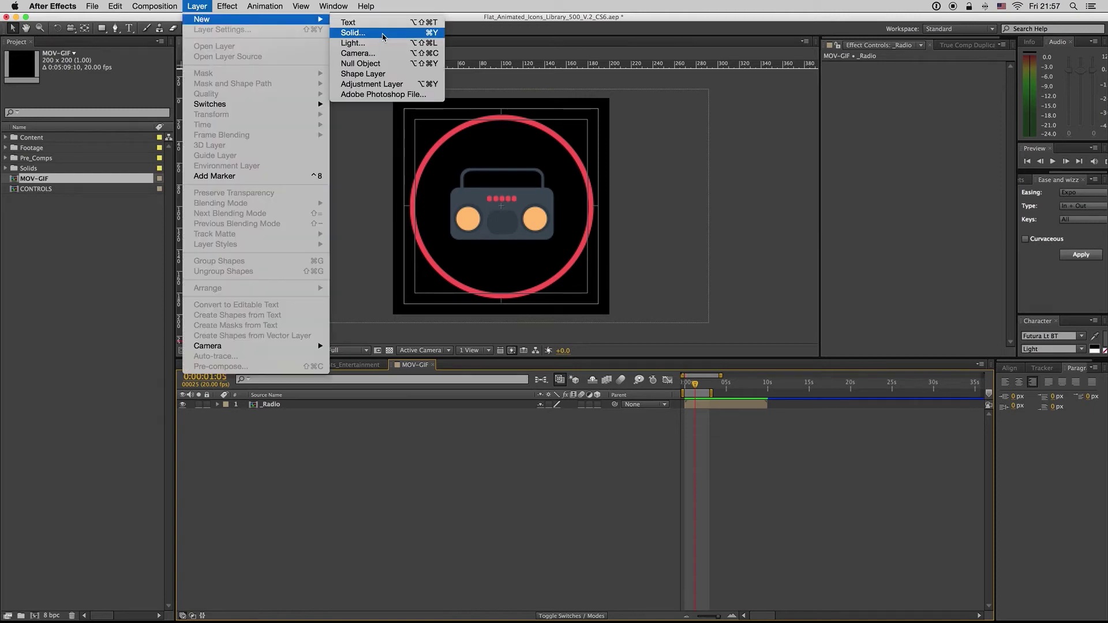
pyautogui.click(383, 36)
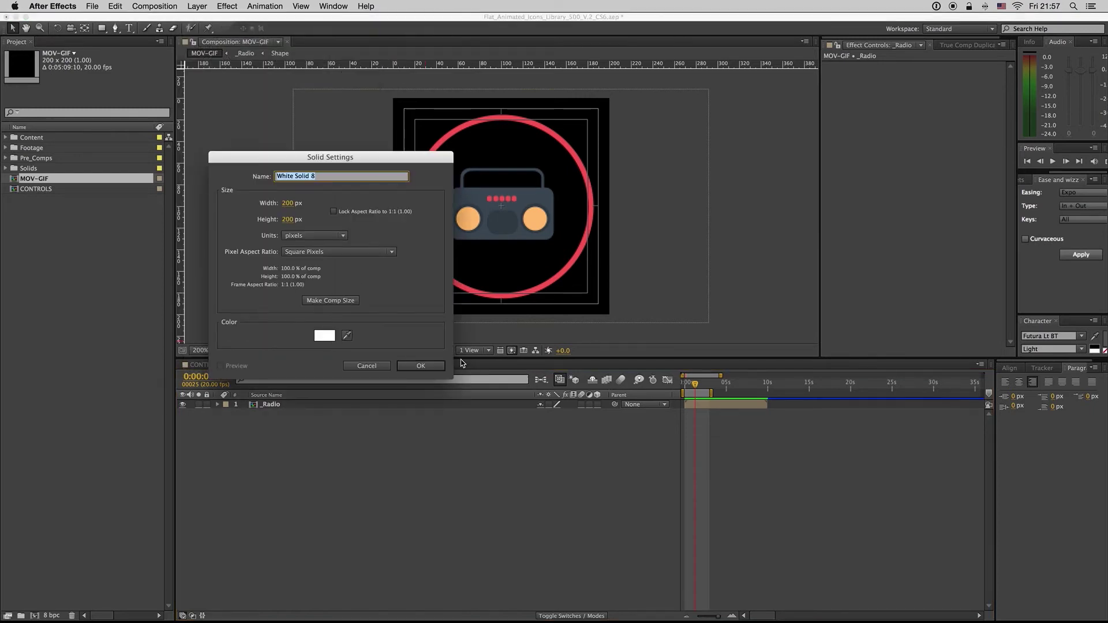
pyautogui.click(424, 365)
pyautogui.moveTo(277, 405); pyautogui.dragTo(327, 439)
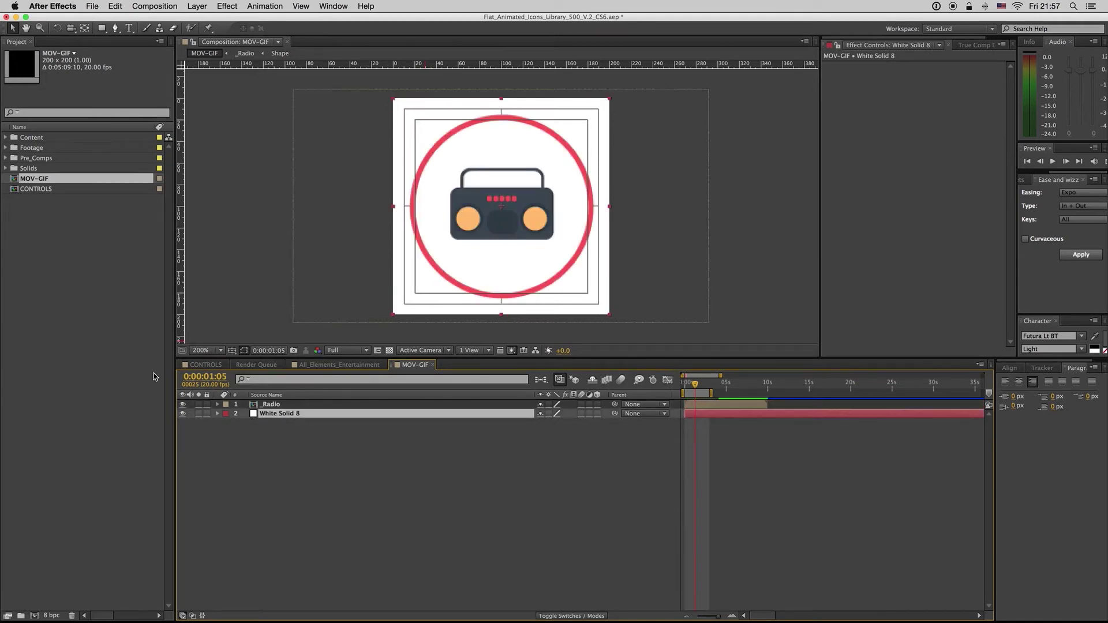
# Apply a Fill effect to the solid, keeping its colour red.
pyautogui.rightClick(894, 187)
pyautogui.moveTo(921, 300)
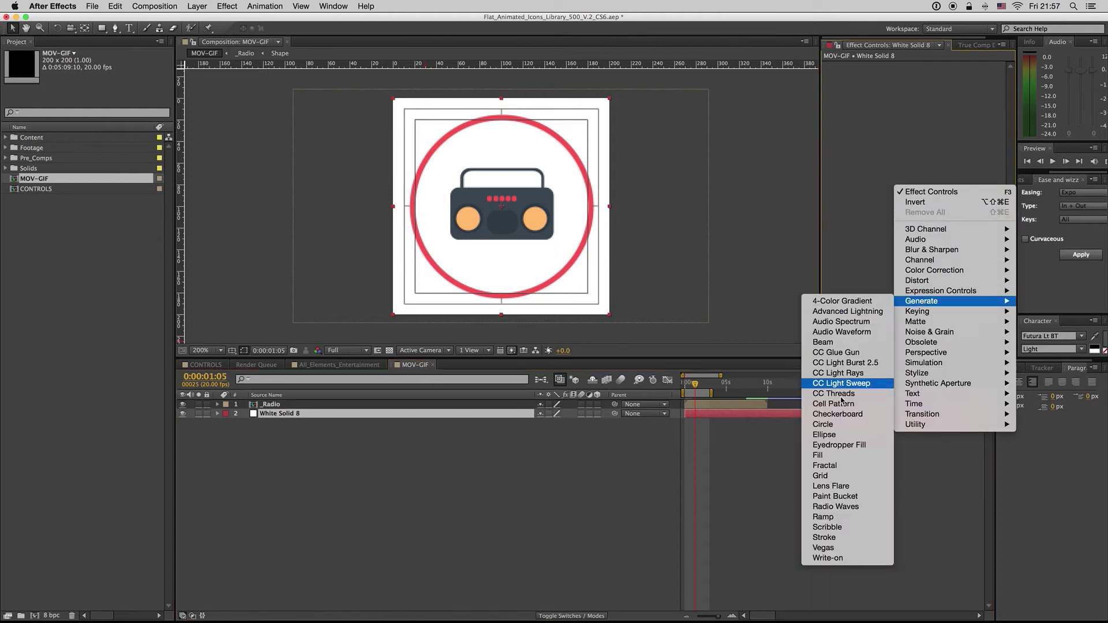
pyautogui.click(823, 454)
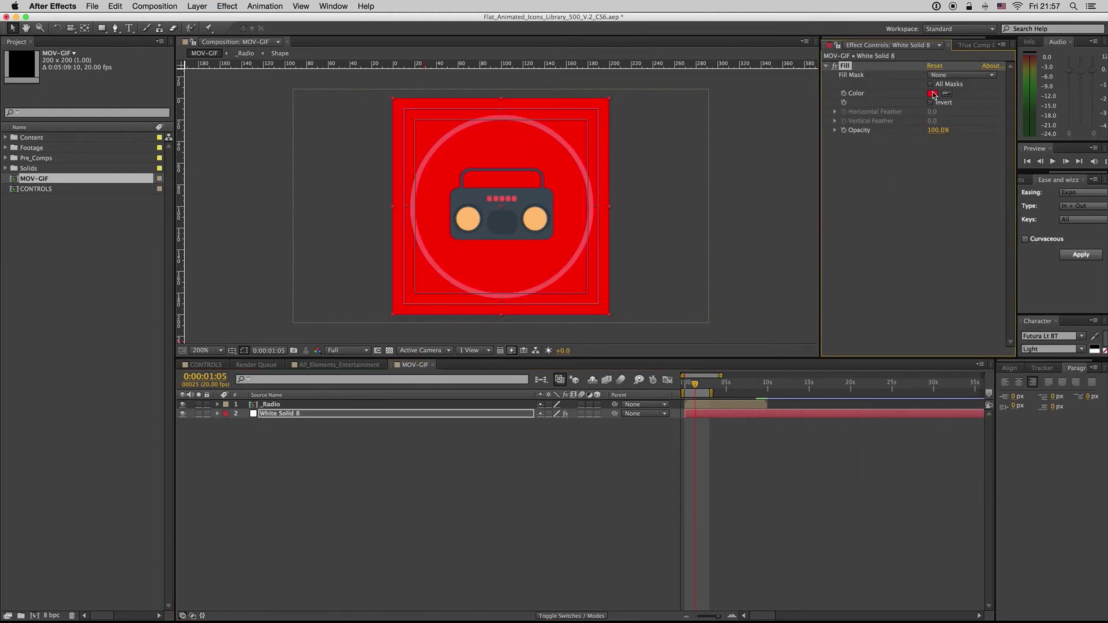
pyautogui.click(933, 93)
pyautogui.moveTo(734, 379); pyautogui.dragTo(904, 446)
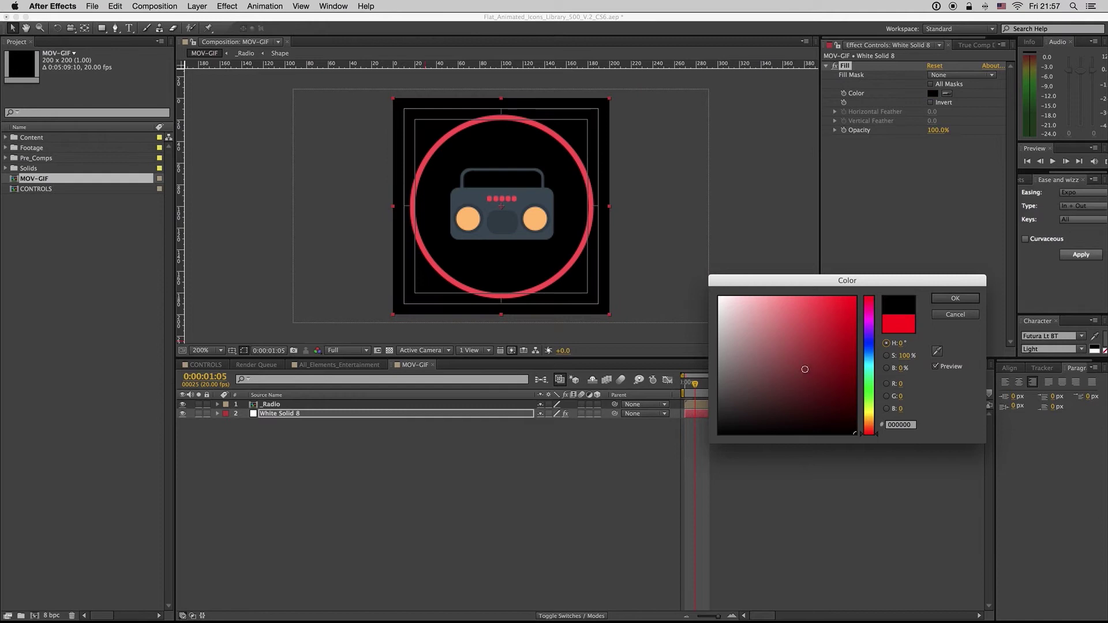
pyautogui.click(955, 314)
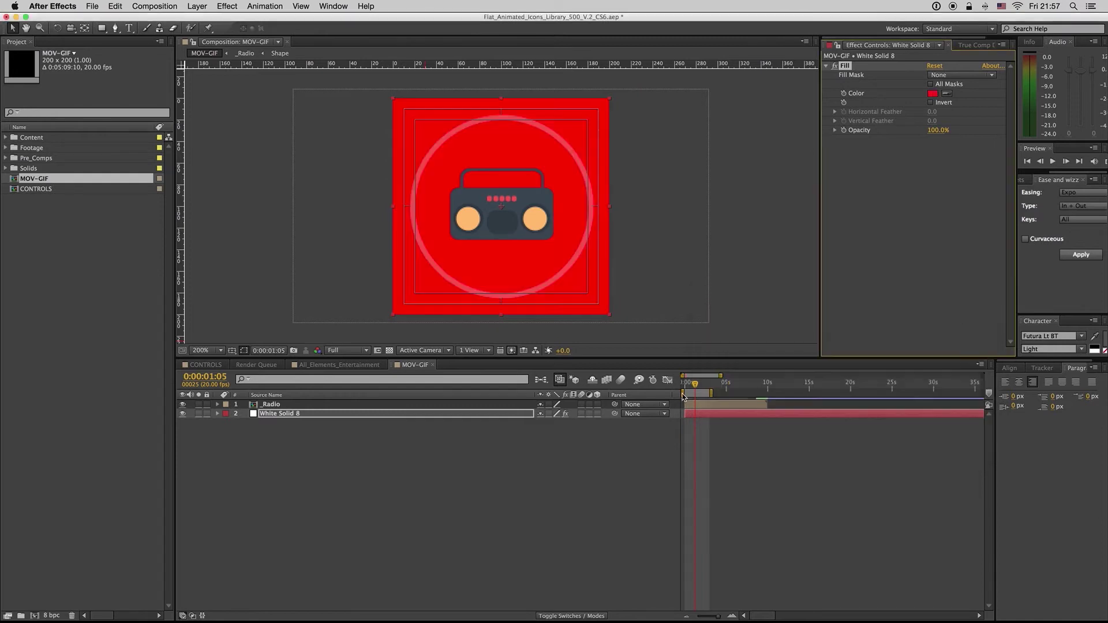
pyautogui.click(424, 455)
# Hide the red solid and turn on the transparency grid.
pyautogui.click(182, 413)
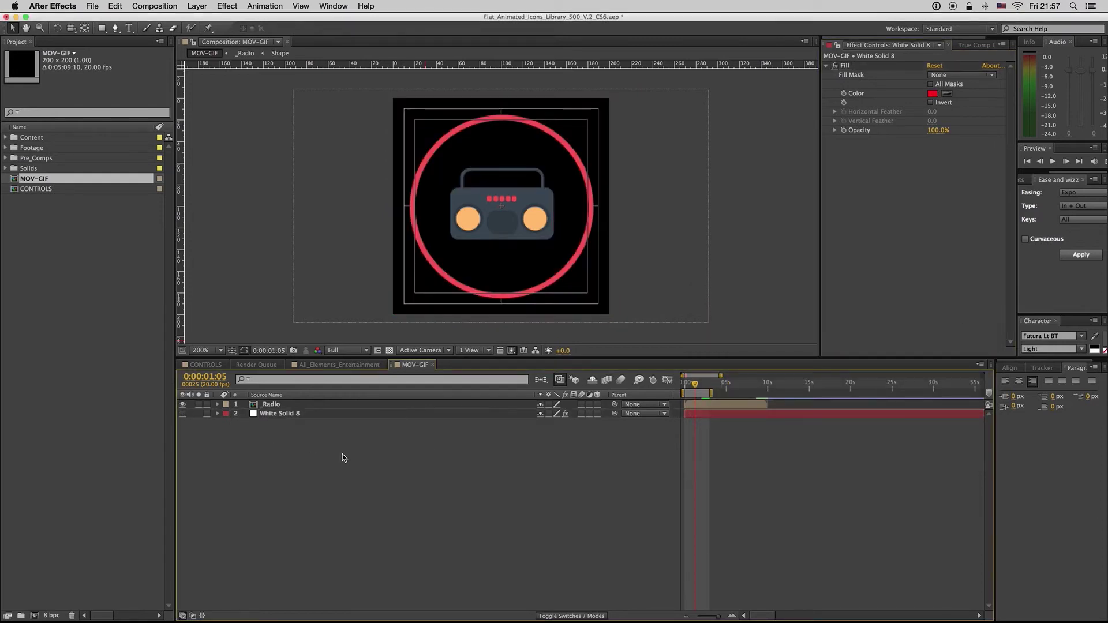
pyautogui.click(388, 350)
pyautogui.click(270, 405)
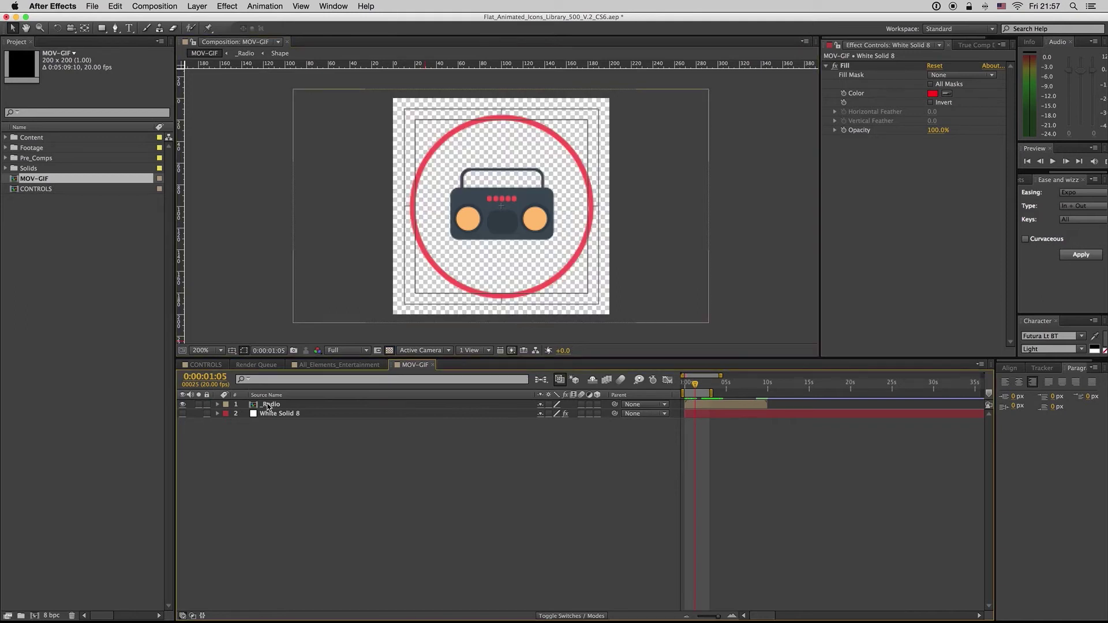
pyautogui.press(',')
pyautogui.press(',')
pyautogui.press('.')
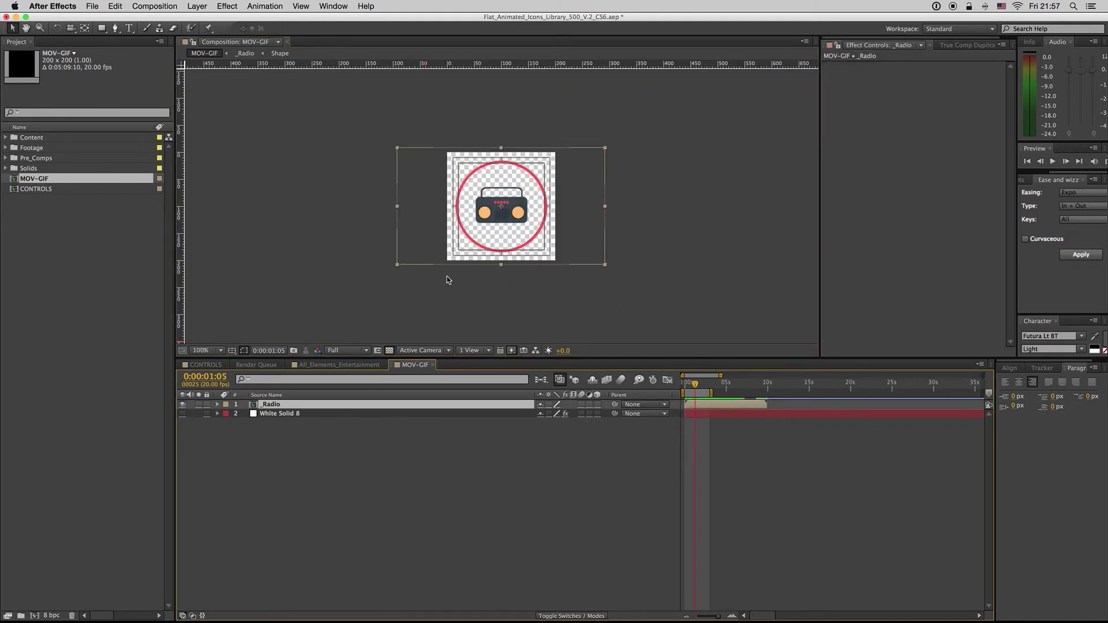
pyautogui.click(420, 475)
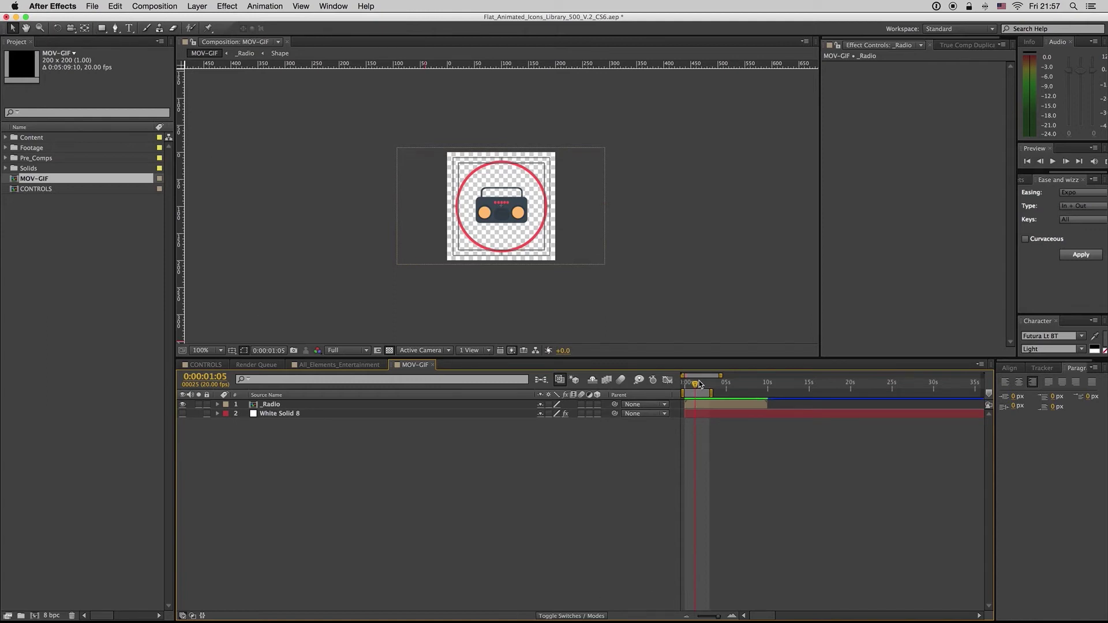
pyautogui.moveTo(700, 384)
pyautogui.mouseDown()
pyautogui.moveTo(652, 384)
pyautogui.moveTo(782, 386)
pyautogui.moveTo(686, 387)
pyautogui.moveTo(763, 387)
pyautogui.mouseUp()
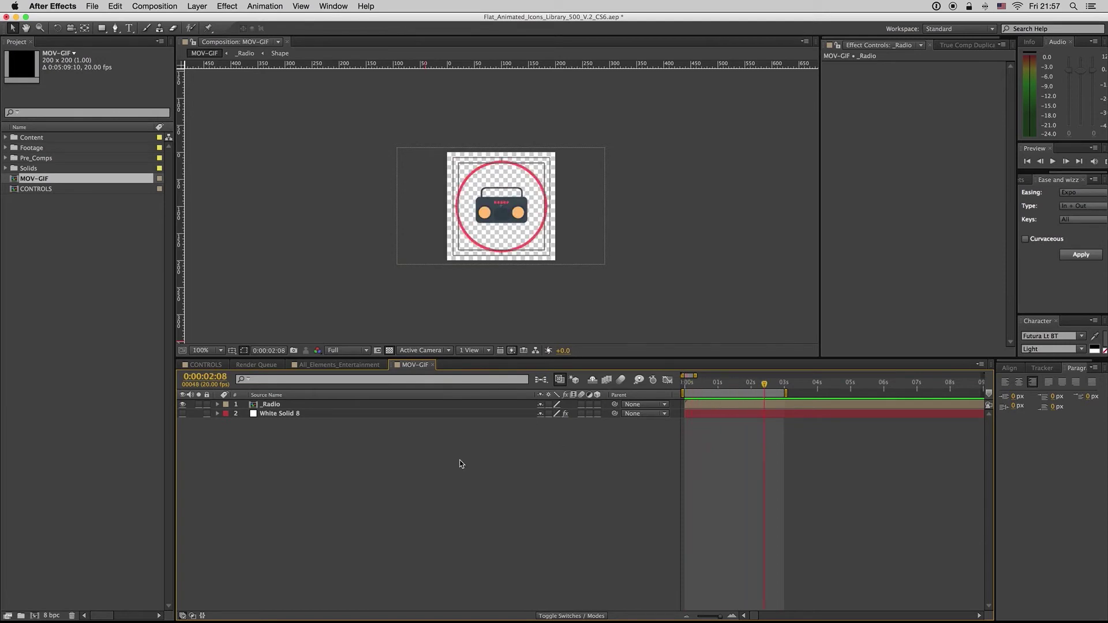
# Add MOV-GIF to the render queue and keep QuickTime as the output format.
pyautogui.click(150, 8)
pyautogui.click(183, 83)
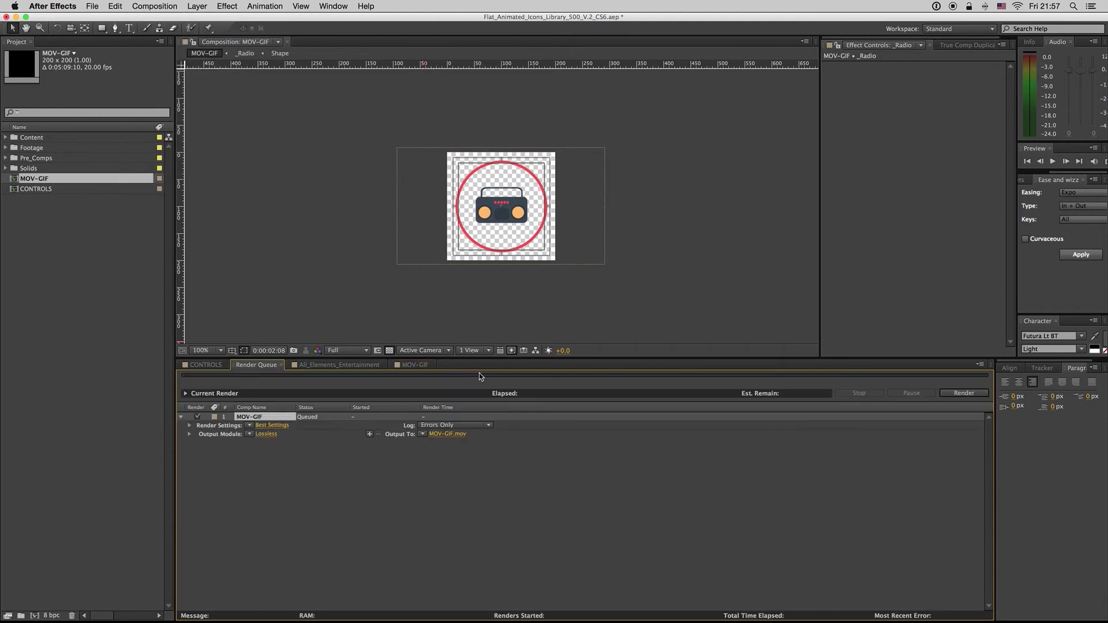
pyautogui.click(267, 435)
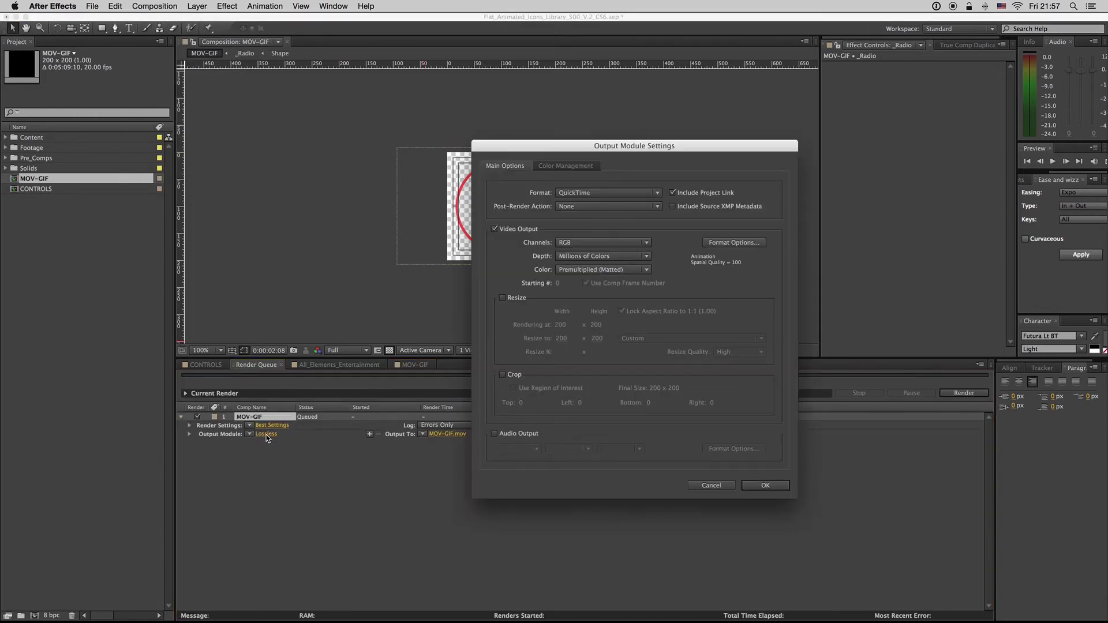
pyautogui.click(611, 195)
pyautogui.click(637, 185)
# Set the QuickTime video codec to PNG.
pyautogui.click(714, 244)
pyautogui.click(701, 207)
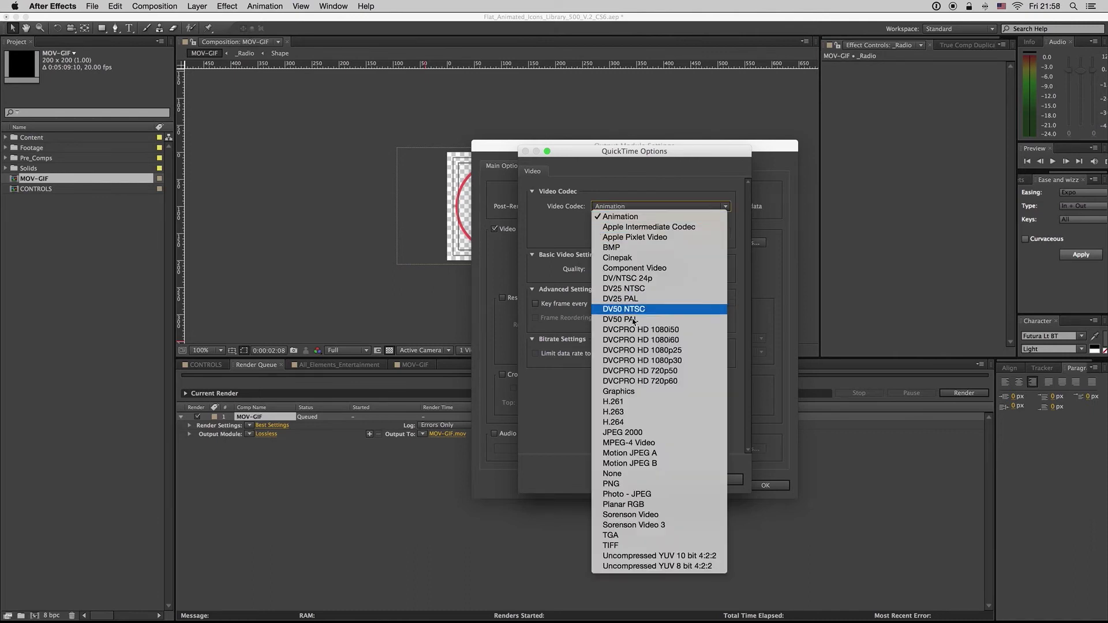
pyautogui.click(624, 482)
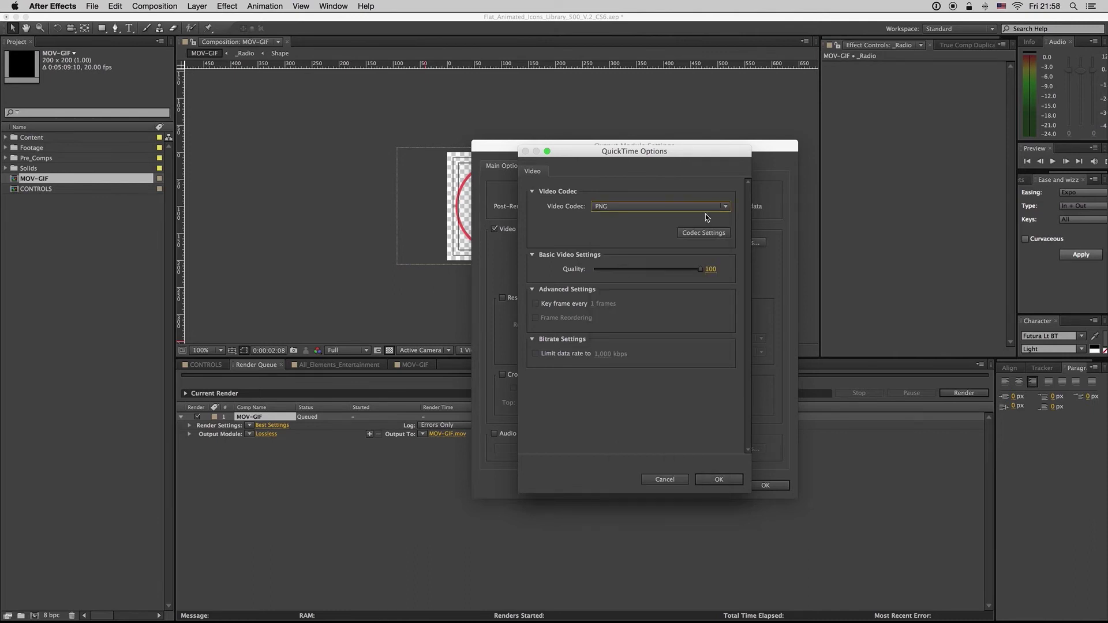
pyautogui.click(719, 479)
# Set the output channels to RGB + Alpha with Straight (Unmatted) colour.
pyautogui.click(586, 243)
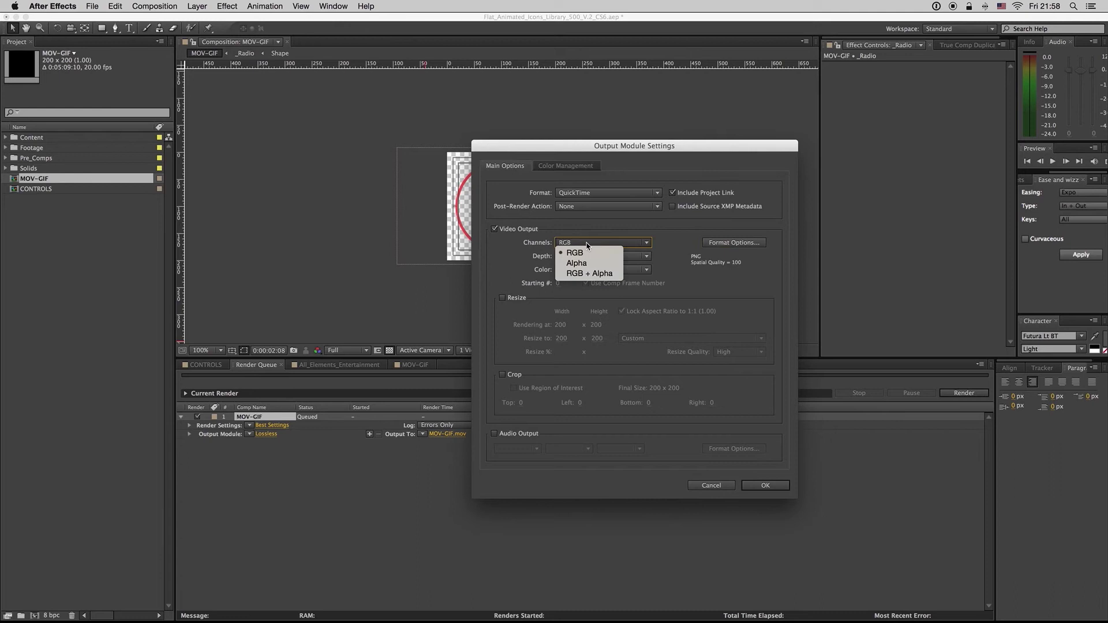
pyautogui.click(592, 273)
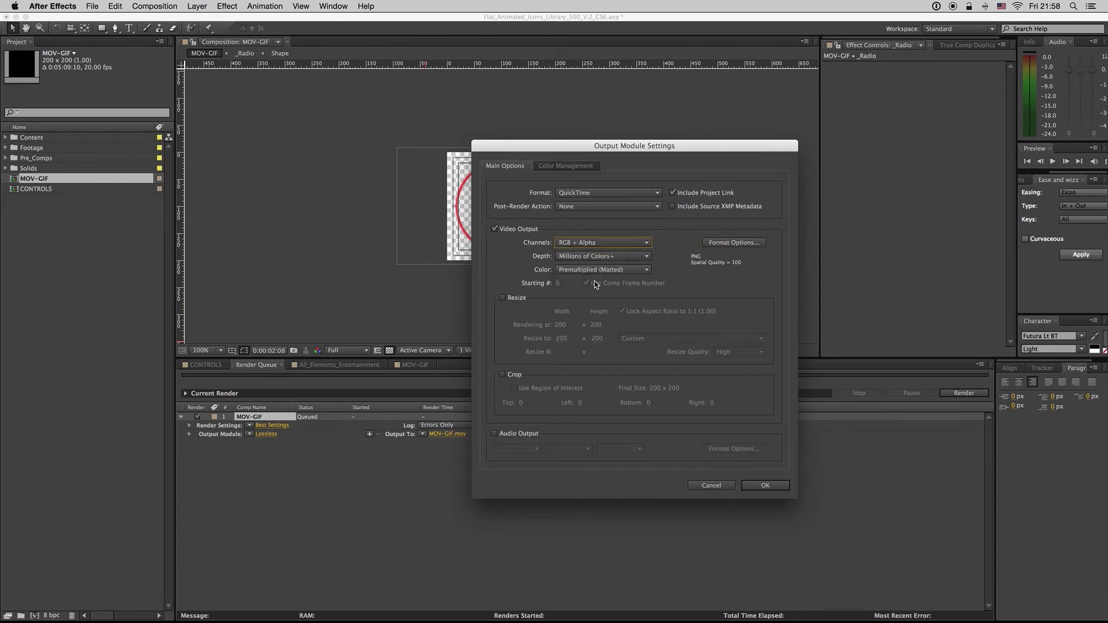
pyautogui.click(626, 271)
pyautogui.click(619, 278)
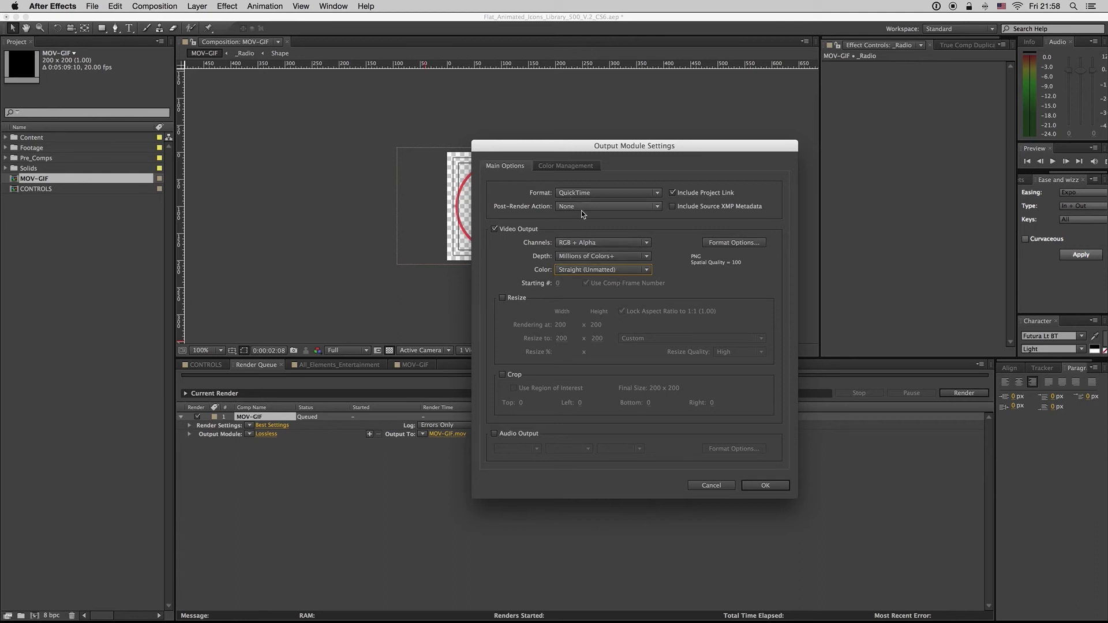
pyautogui.click(589, 244)
pyautogui.click(589, 253)
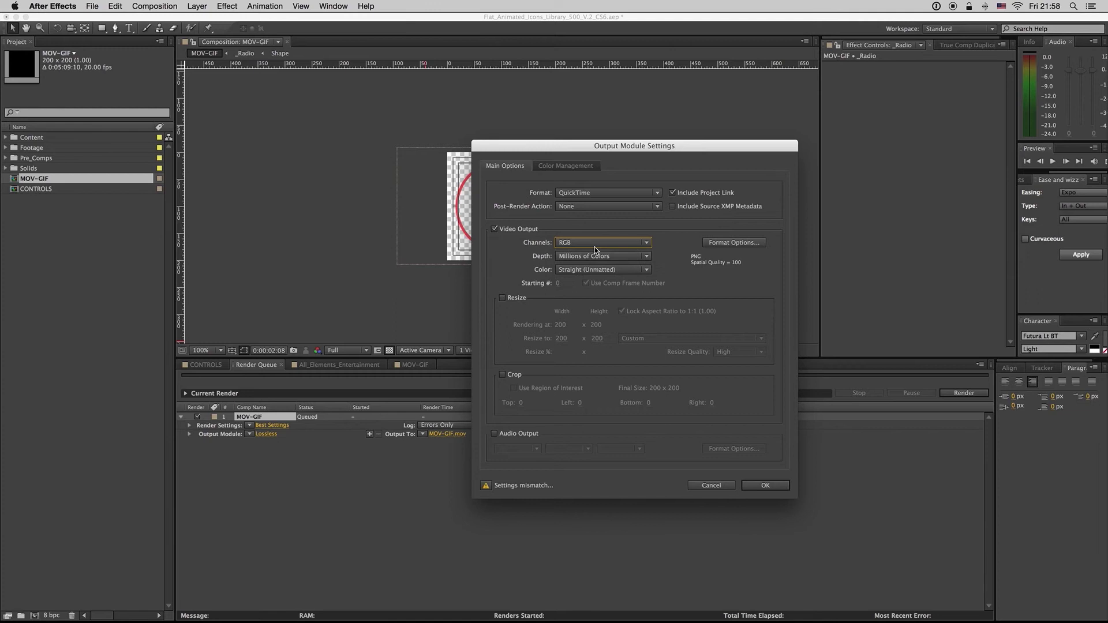
pyautogui.click(592, 273)
pyautogui.click(770, 485)
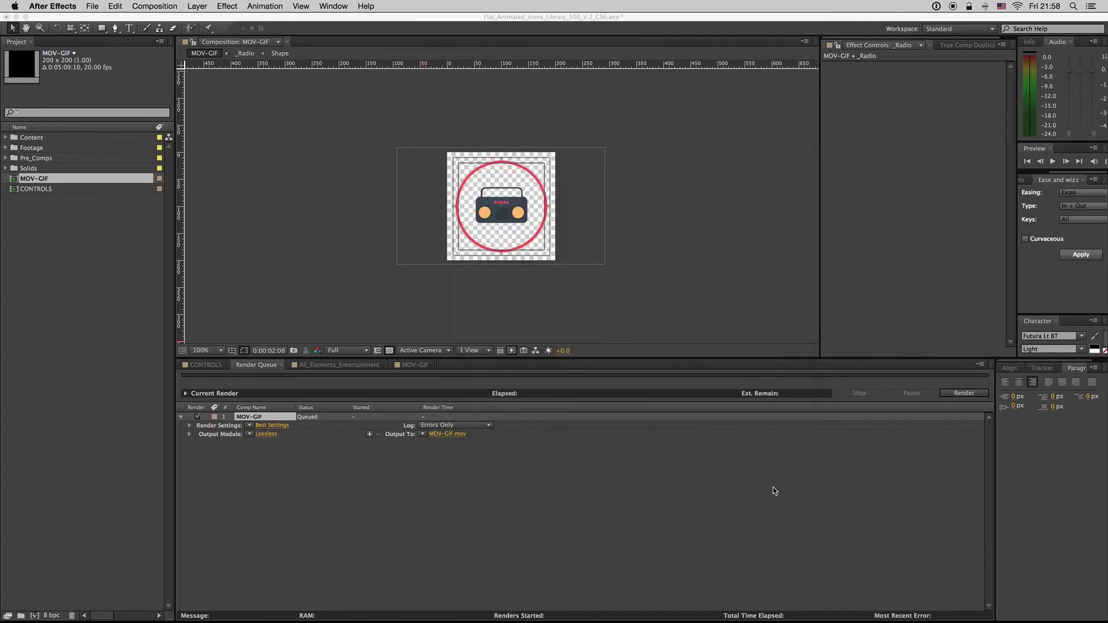
# Set the render output to MOV-GIF.mov on the Desktop and render the movie.
pyautogui.click(444, 435)
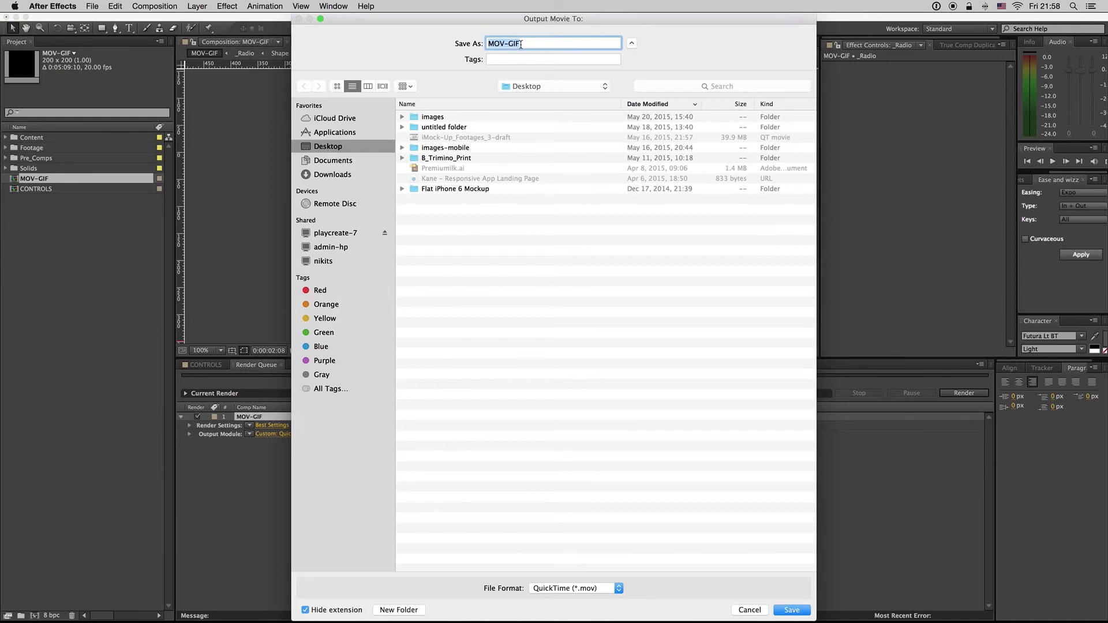
pyautogui.click(790, 611)
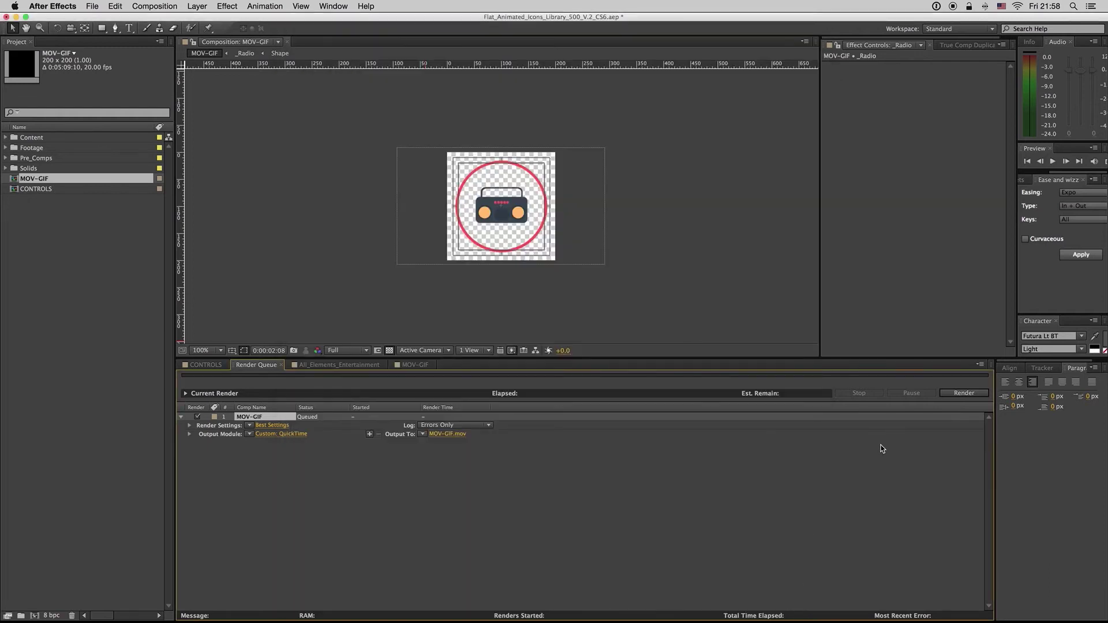
pyautogui.click(956, 394)
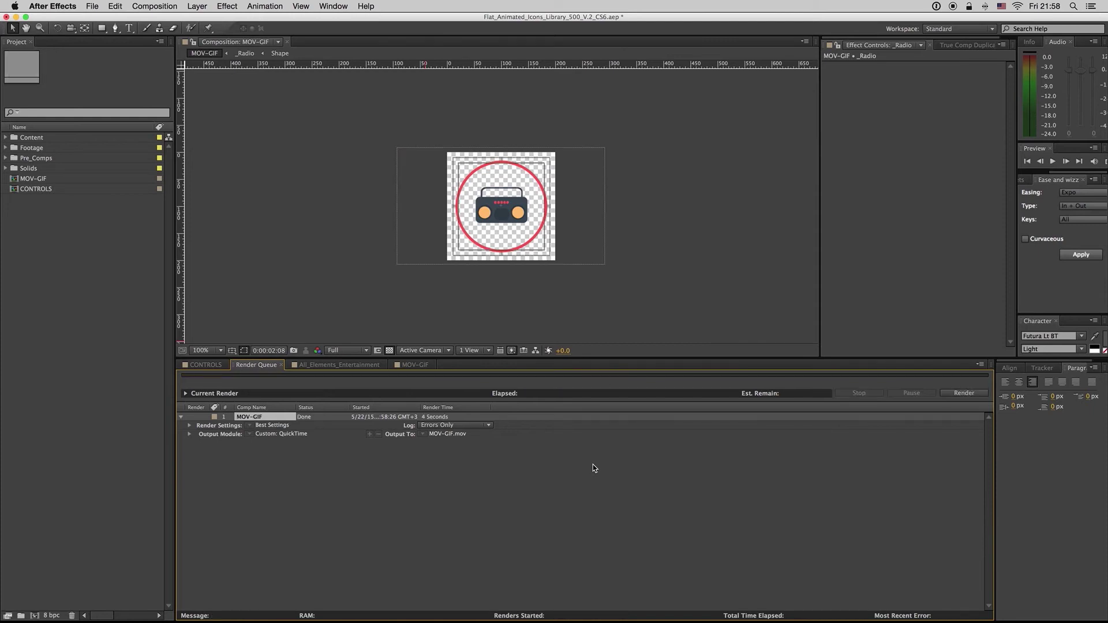
# Switch to Photoshop and open MOV-GIF.mov from the Desktop in a maximized window.
pyautogui.click(15, 19)
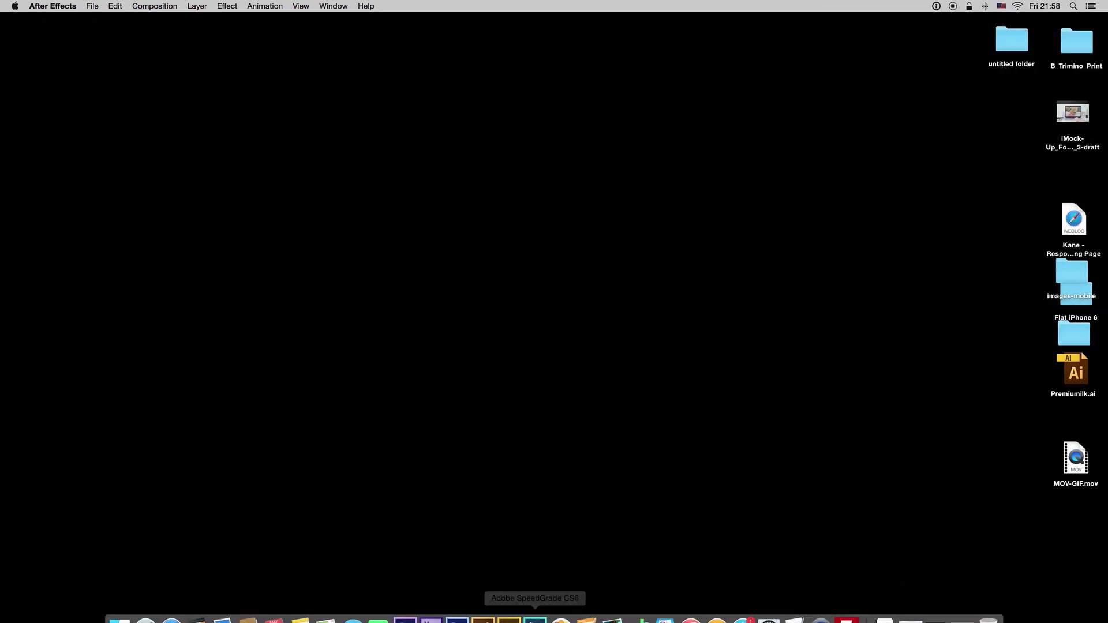
pyautogui.click(458, 607)
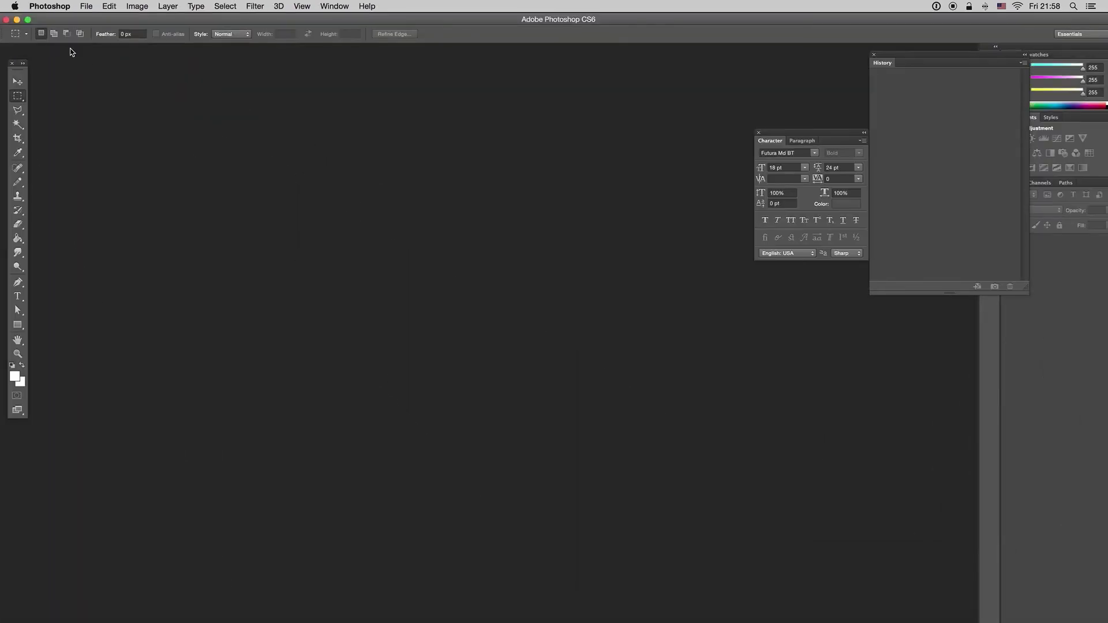
pyautogui.click(86, 7)
pyautogui.click(98, 32)
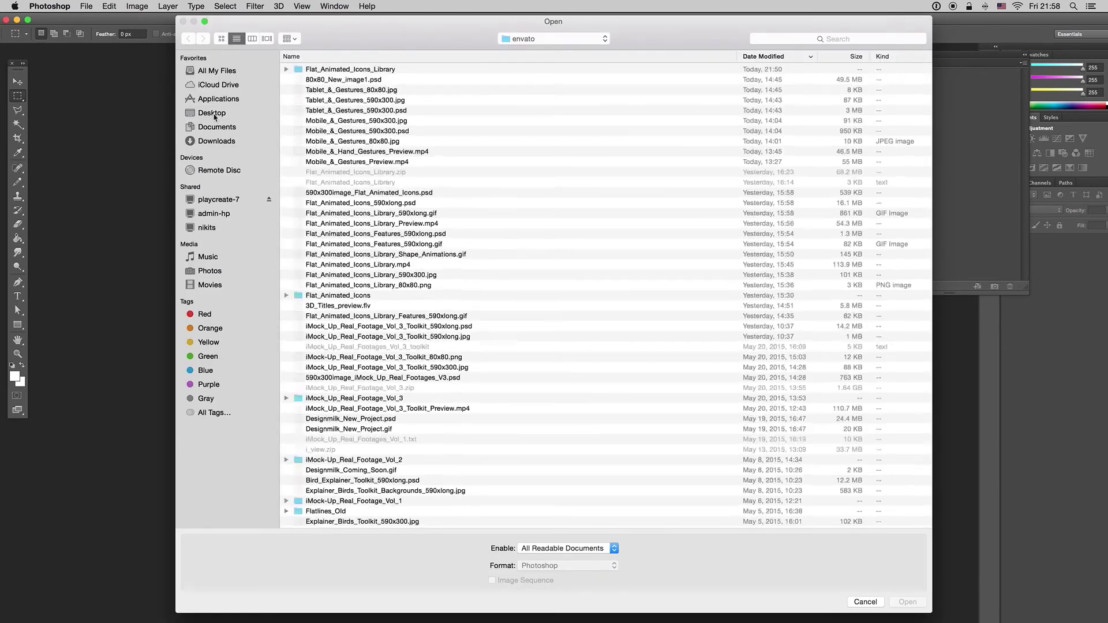
pyautogui.click(212, 113)
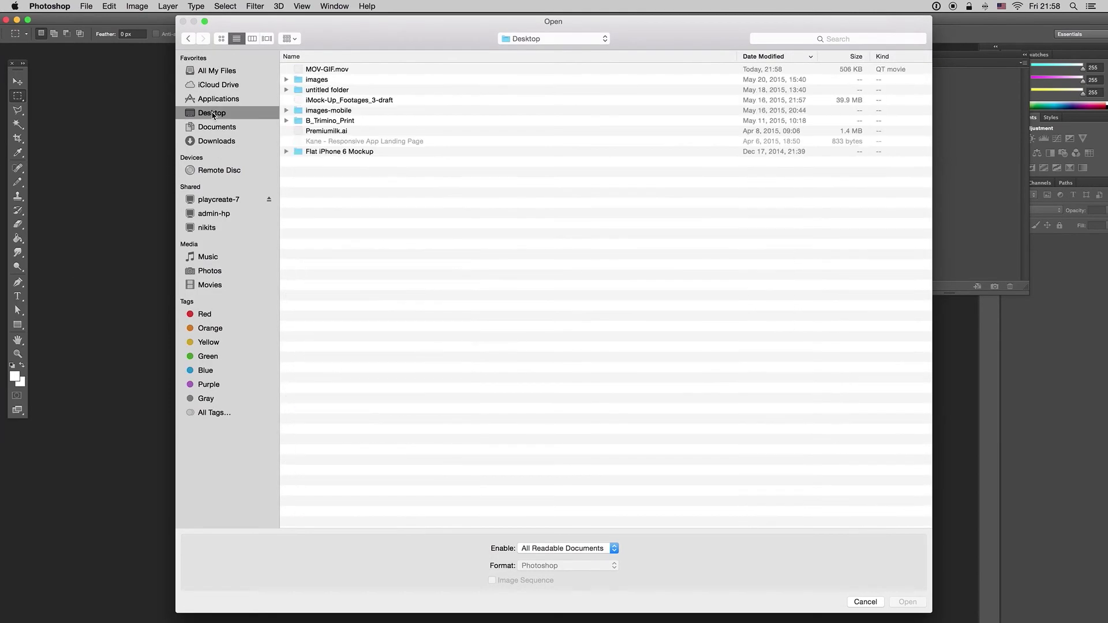
pyautogui.doubleClick(330, 69)
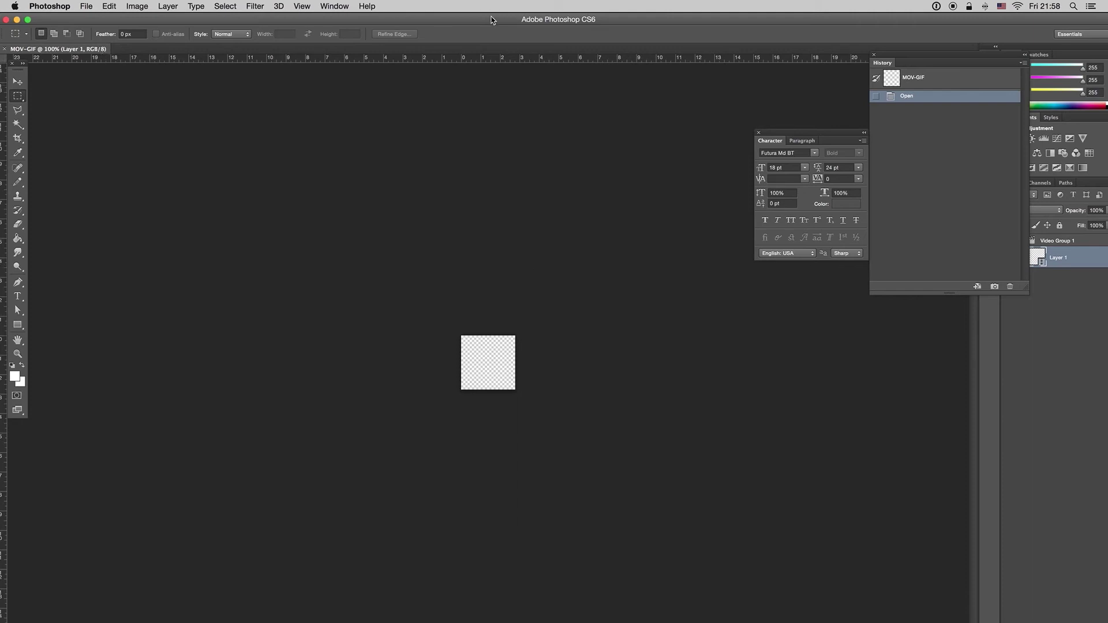
pyautogui.click(27, 19)
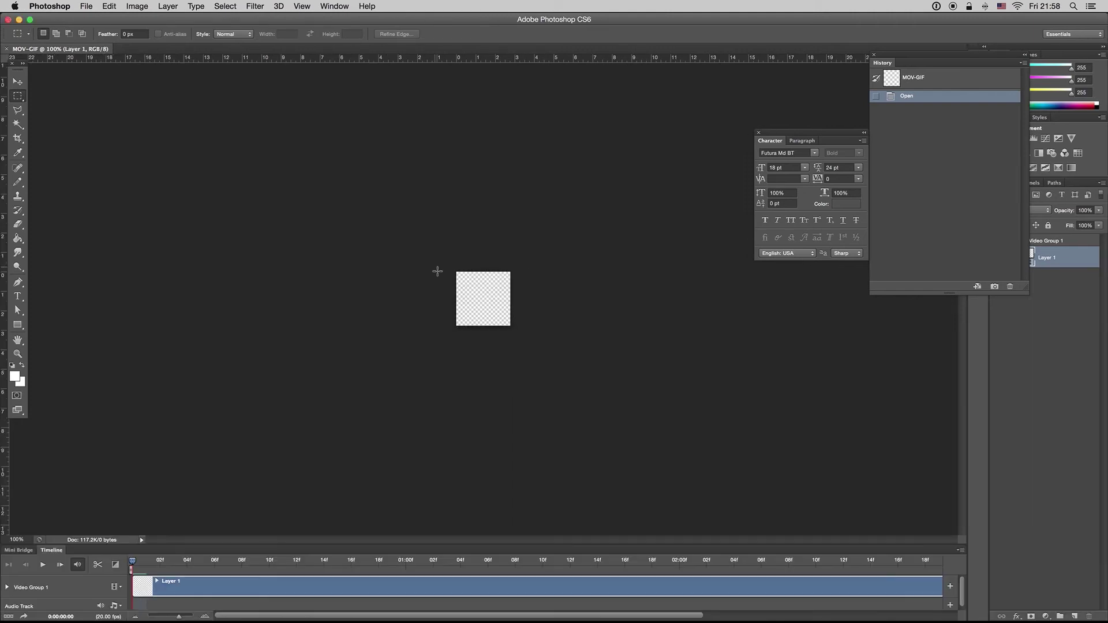
pyautogui.click(87, 6)
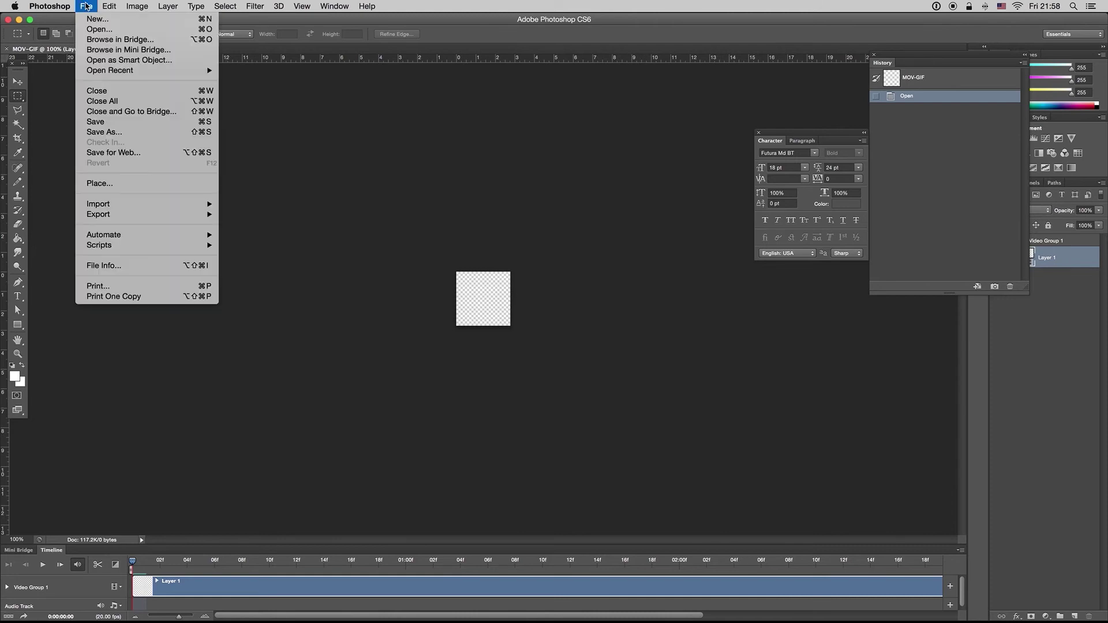
# Open Save for Web with the GIF 128 Dithered preset.
pyautogui.click(137, 152)
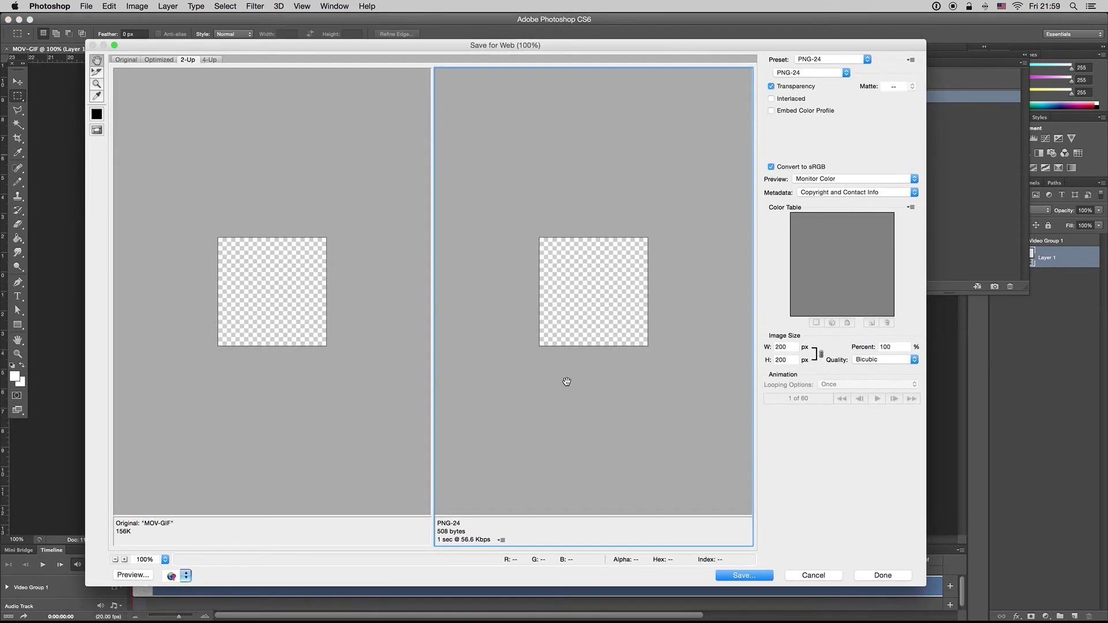
pyautogui.click(834, 61)
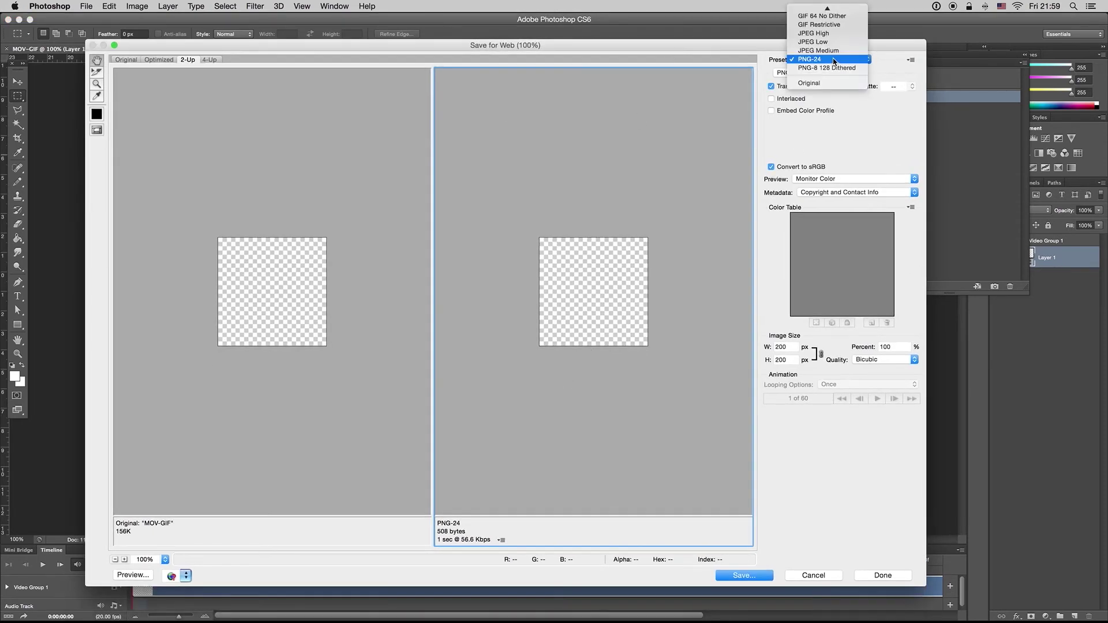
pyautogui.scroll(3, 833, 63)
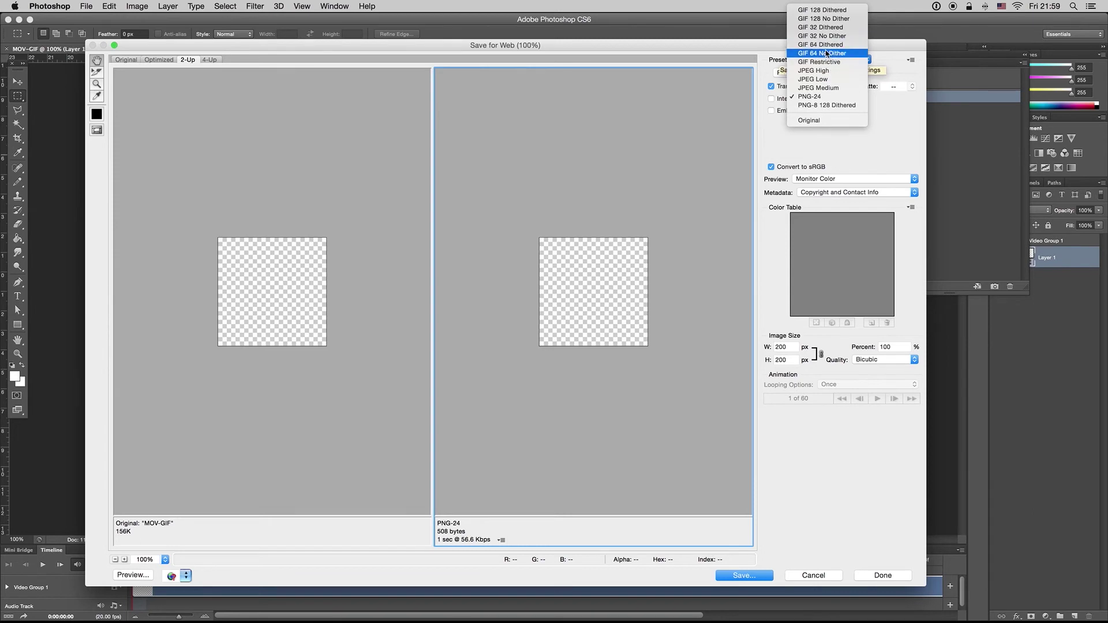
pyautogui.click(824, 15)
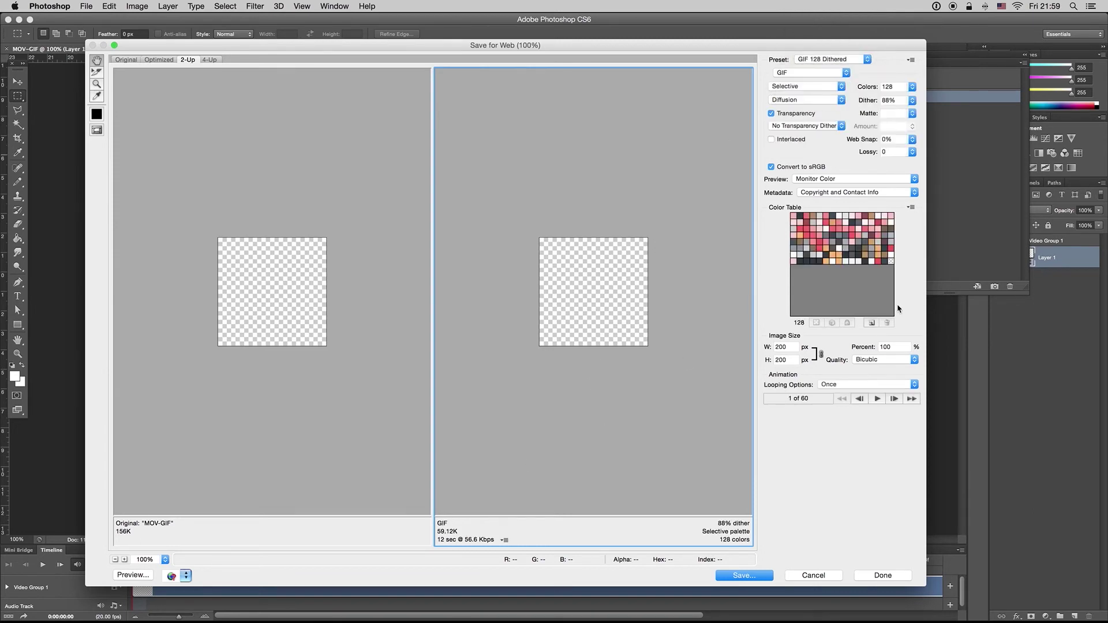
# Set the GIF looping to Forever and play the animation preview.
pyautogui.click(882, 392)
pyautogui.click(787, 388)
pyautogui.click(852, 386)
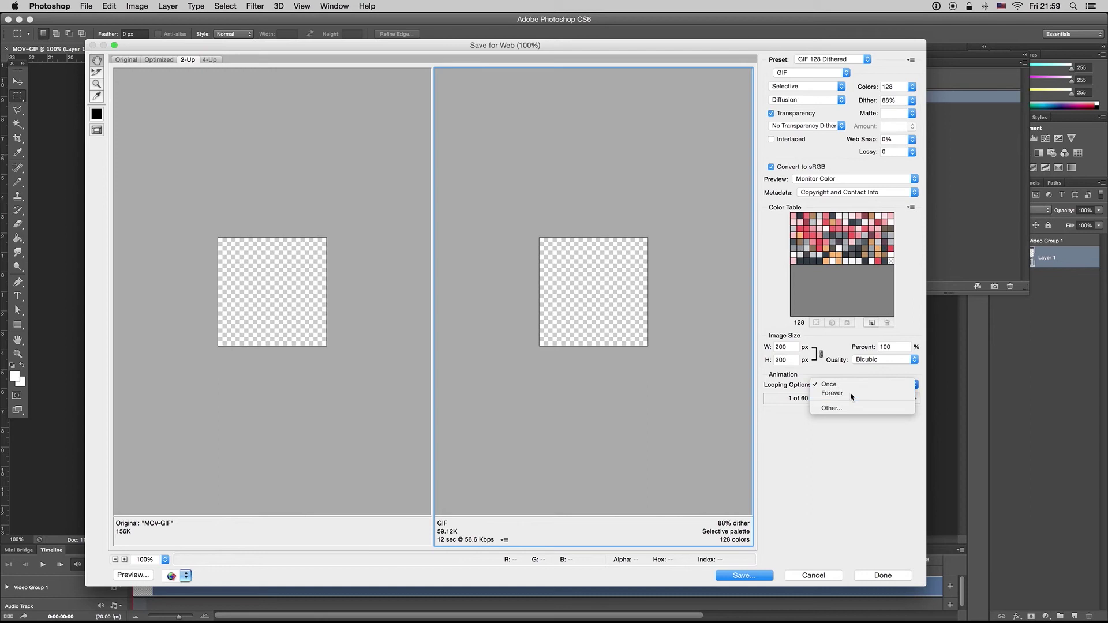
pyautogui.click(852, 395)
pyautogui.click(877, 399)
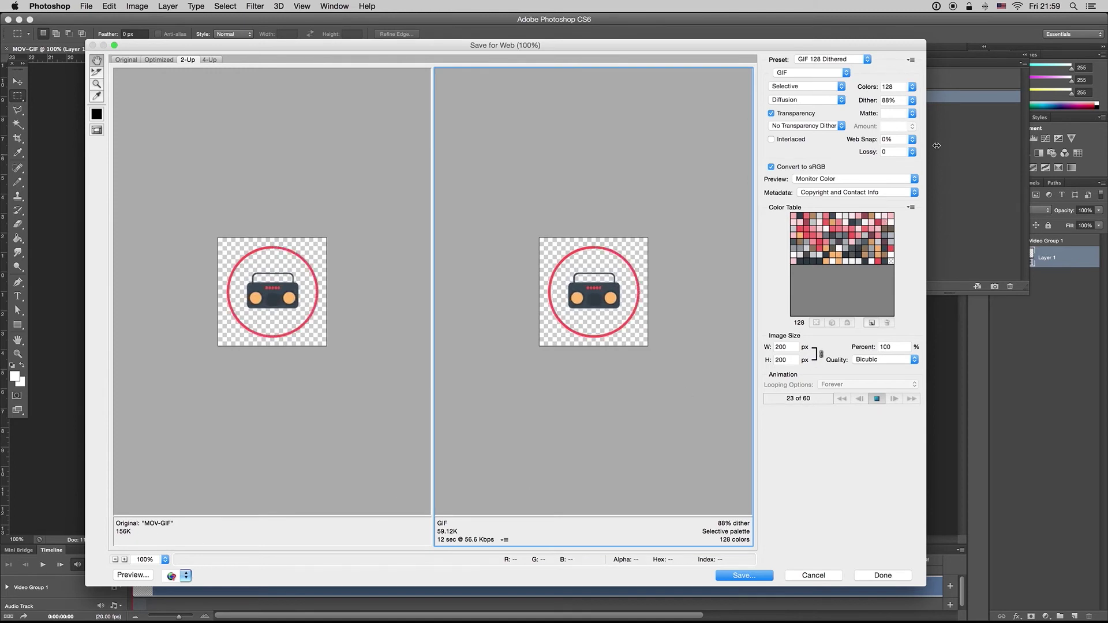
# Step the GIF palette from 256 through 128 down to 64 colours.
pyautogui.click(912, 88)
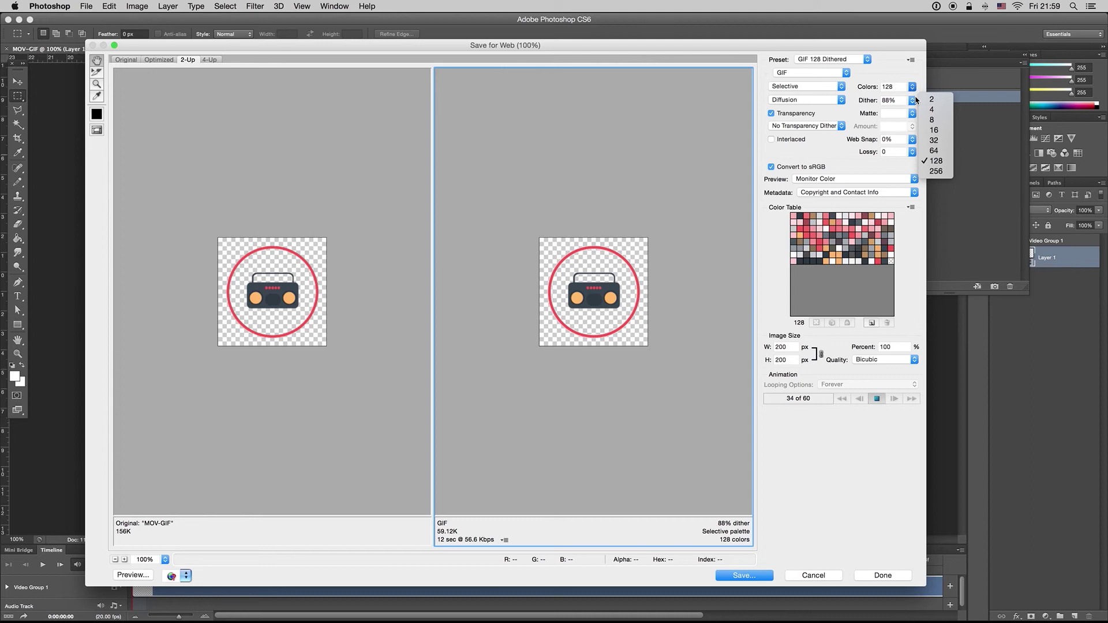
pyautogui.click(937, 171)
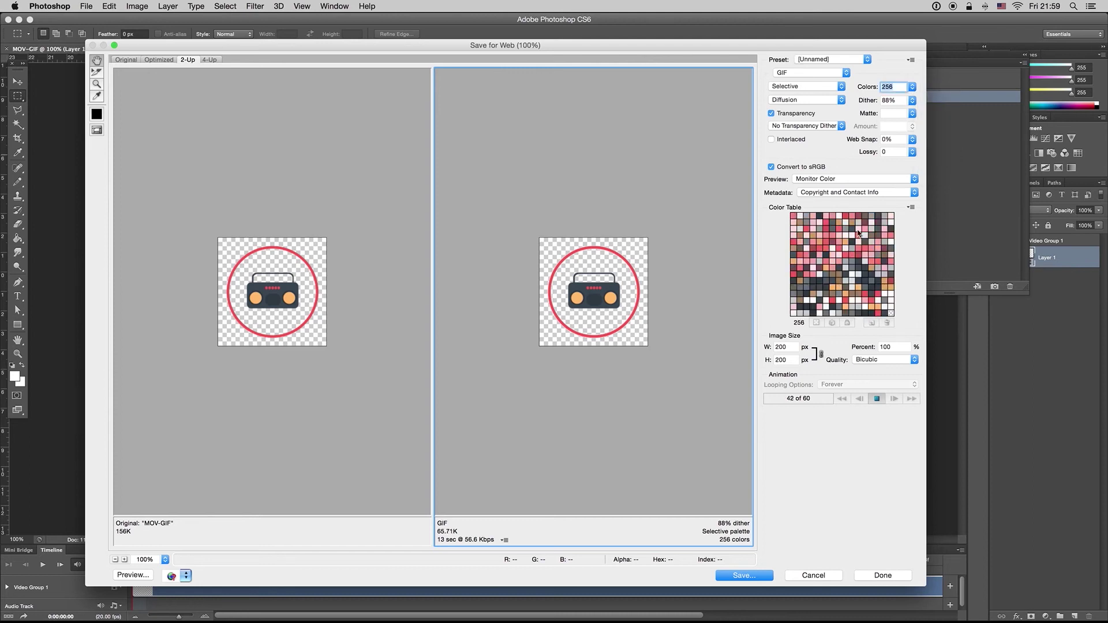
pyautogui.click(912, 88)
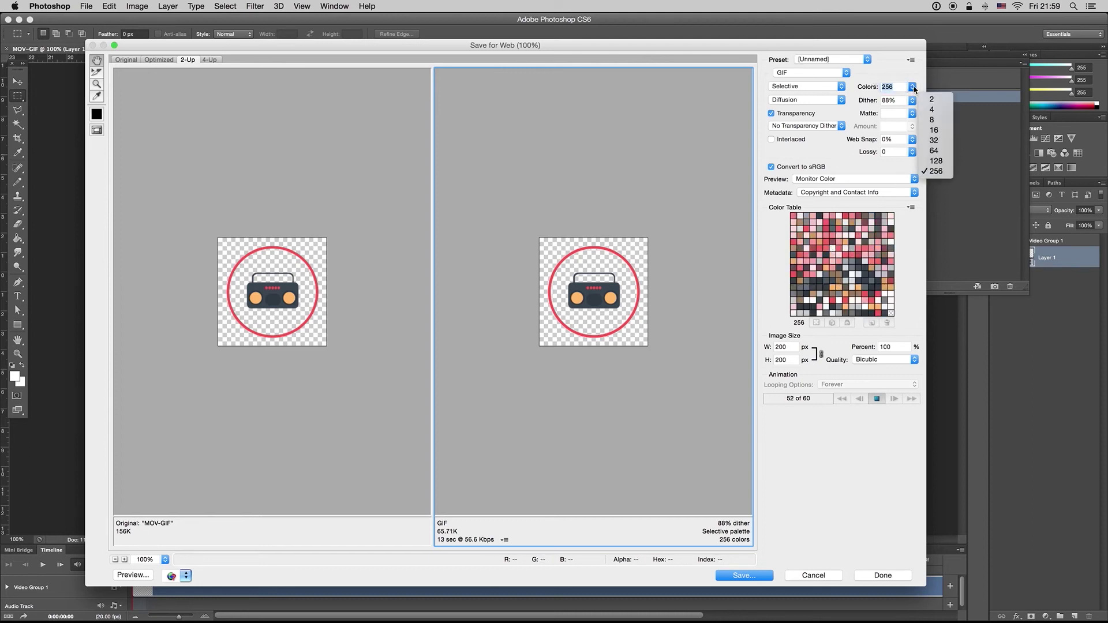
pyautogui.click(934, 163)
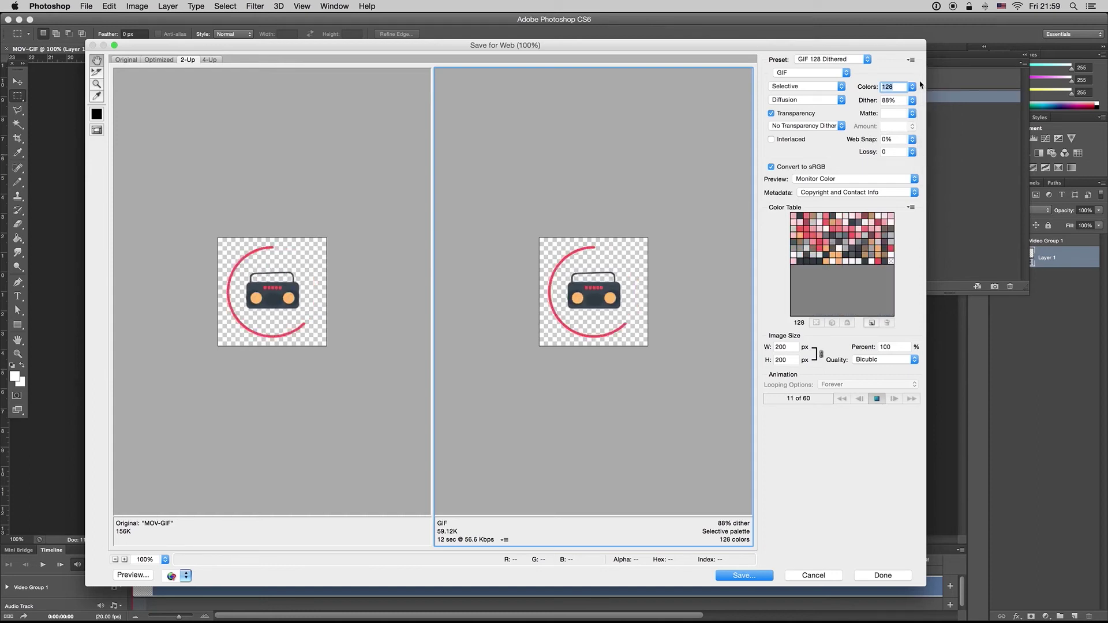
pyautogui.click(912, 88)
pyautogui.click(933, 150)
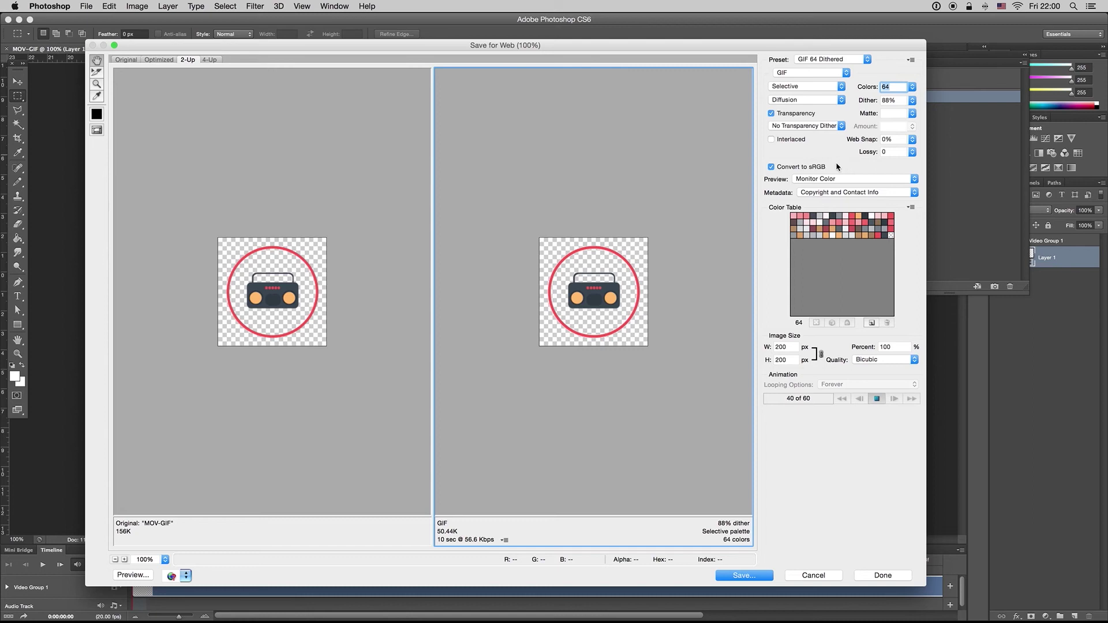
# Keep Selective reduction, try Diffusion transparency dither, then revert to No Transparency Dither.
pyautogui.click(822, 86)
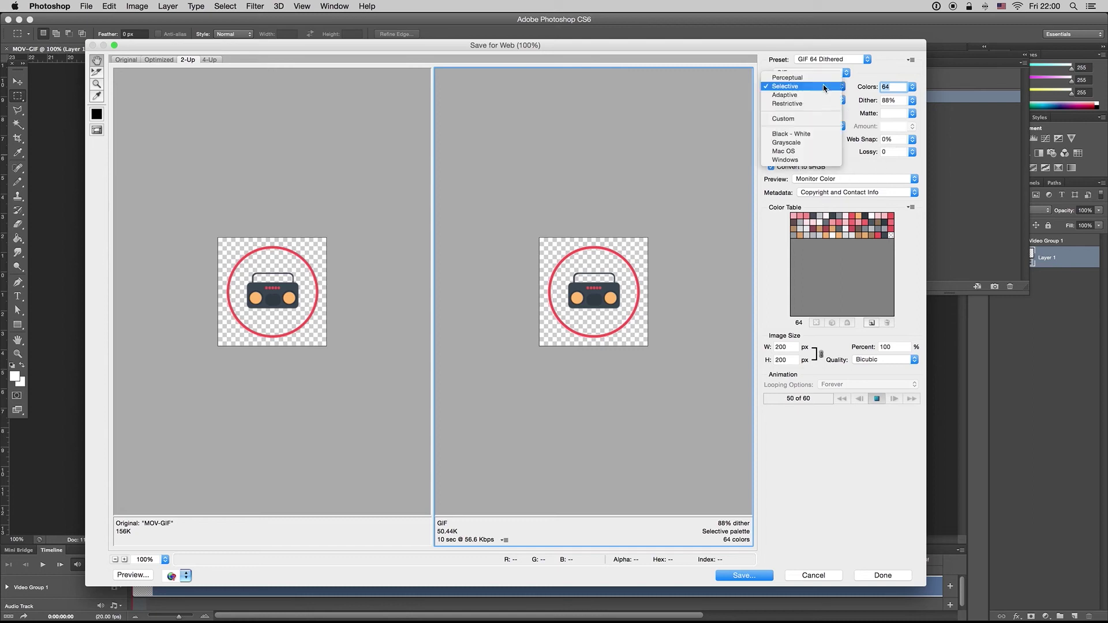
pyautogui.click(828, 87)
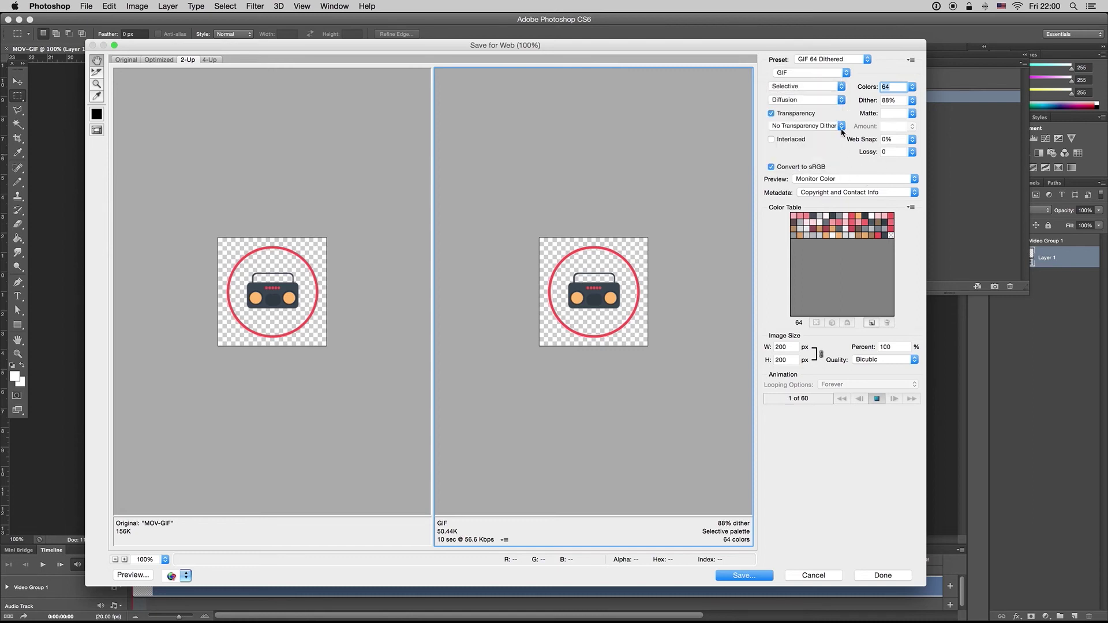
pyautogui.click(844, 127)
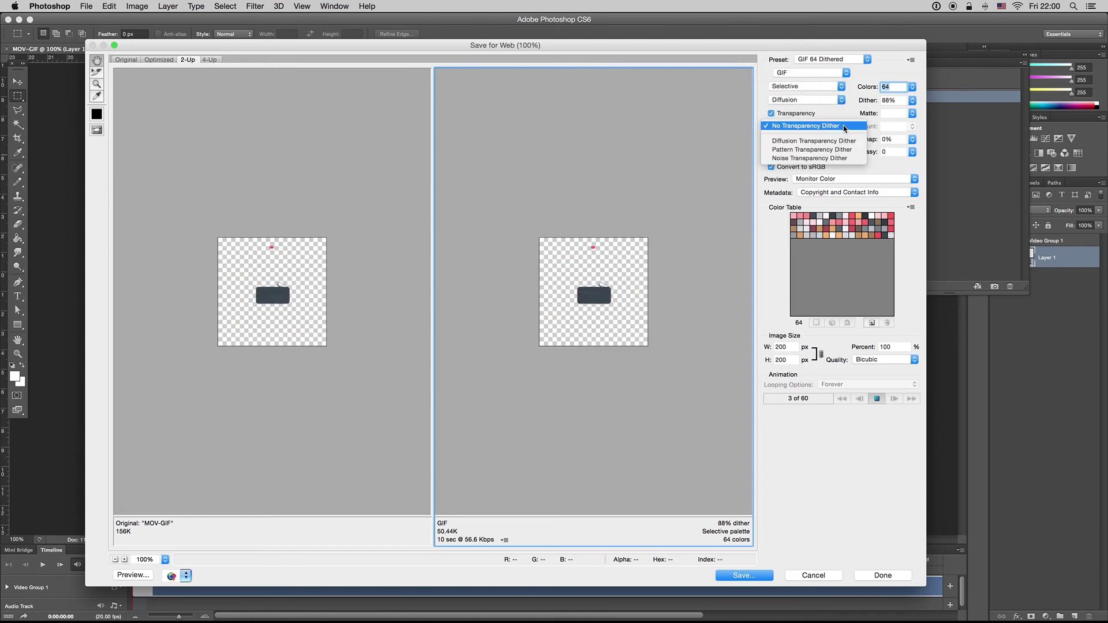
pyautogui.click(829, 141)
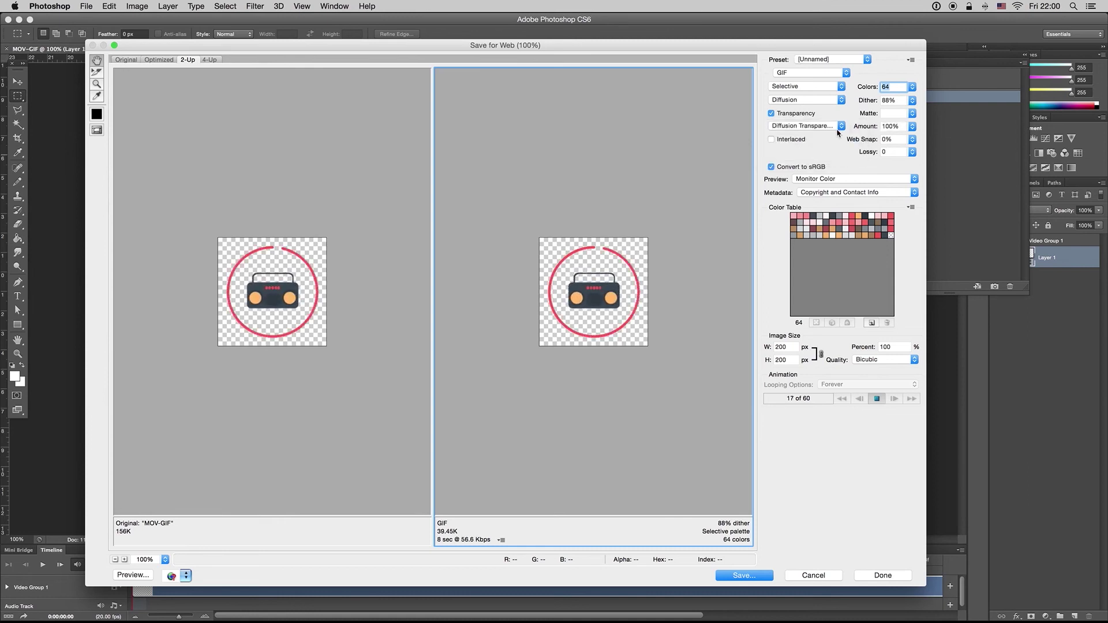
pyautogui.click(835, 127)
pyautogui.click(833, 111)
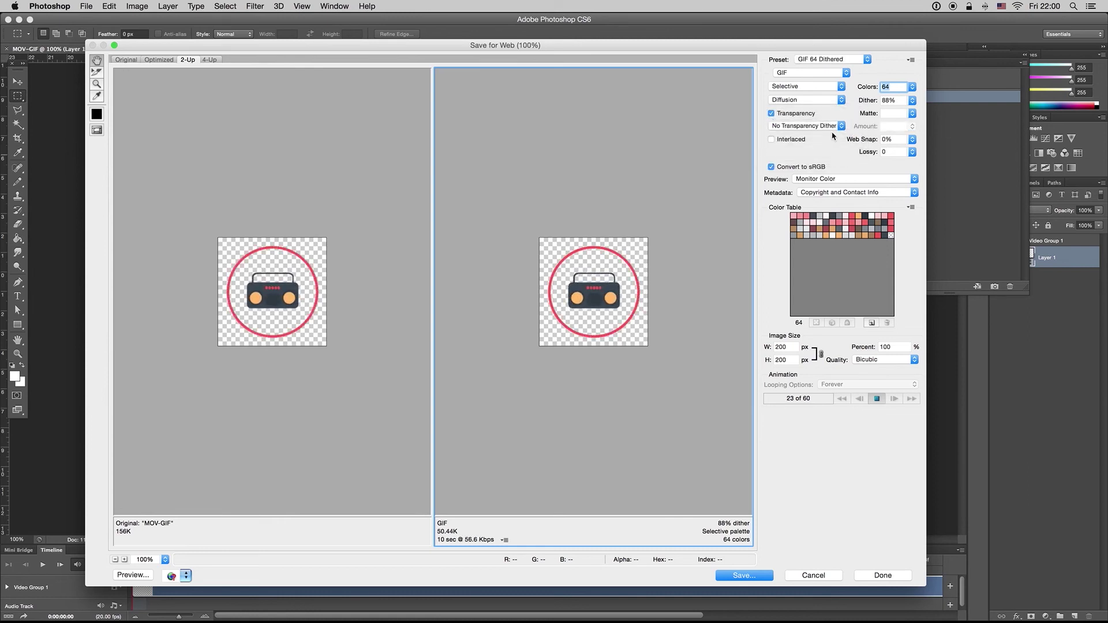
# Set the matte to black, then sample grey 838383 from the preview as the matte.
pyautogui.click(911, 114)
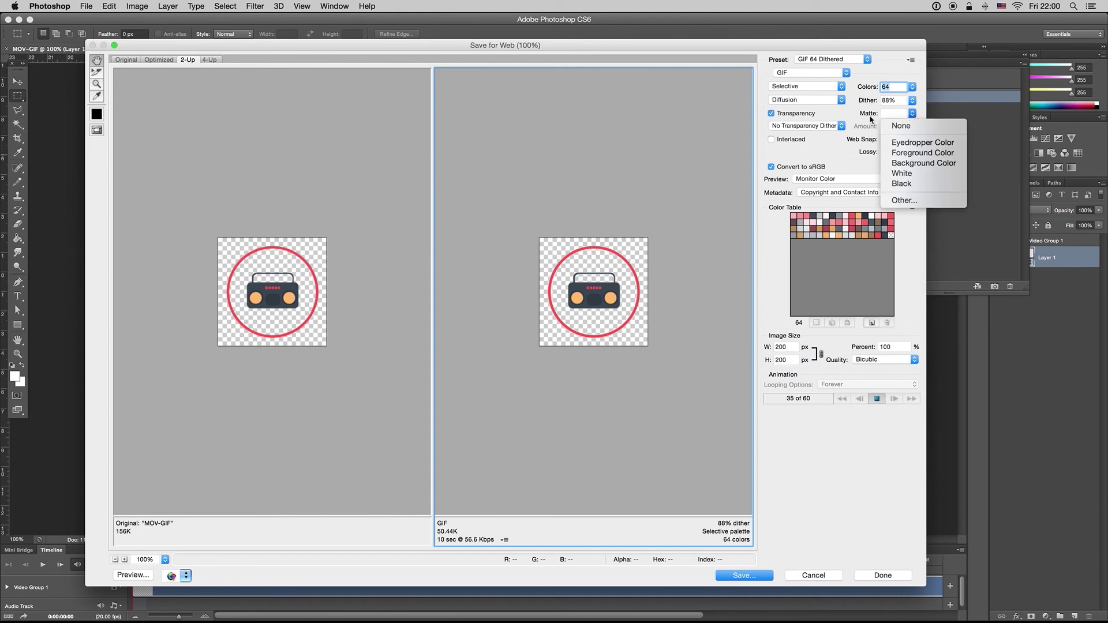
pyautogui.click(871, 120)
pyautogui.click(913, 114)
pyautogui.click(905, 184)
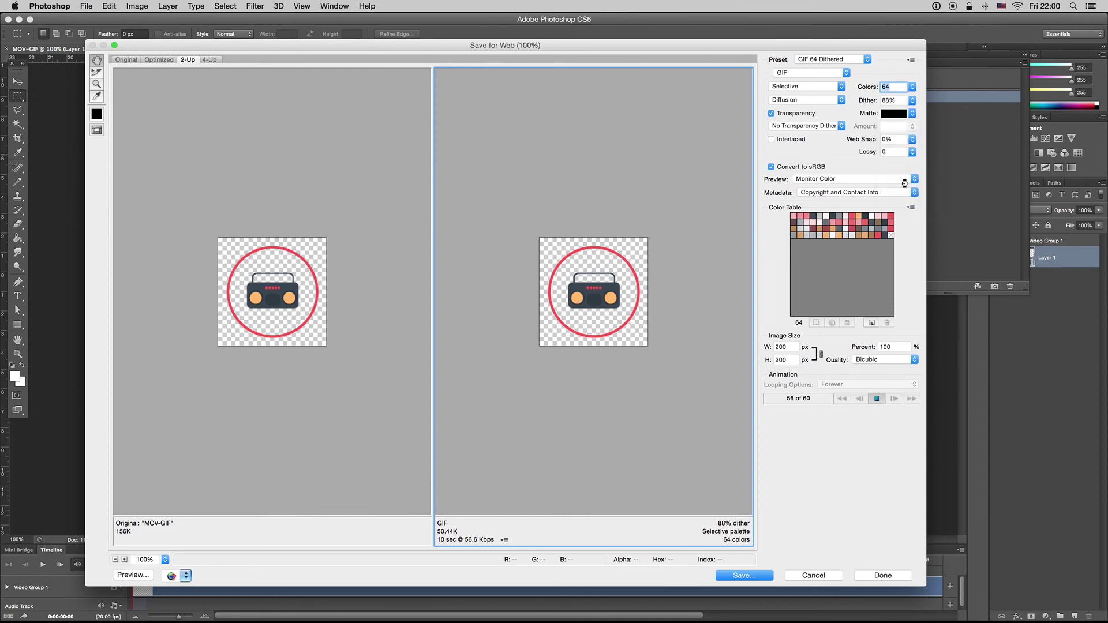
pyautogui.click(891, 114)
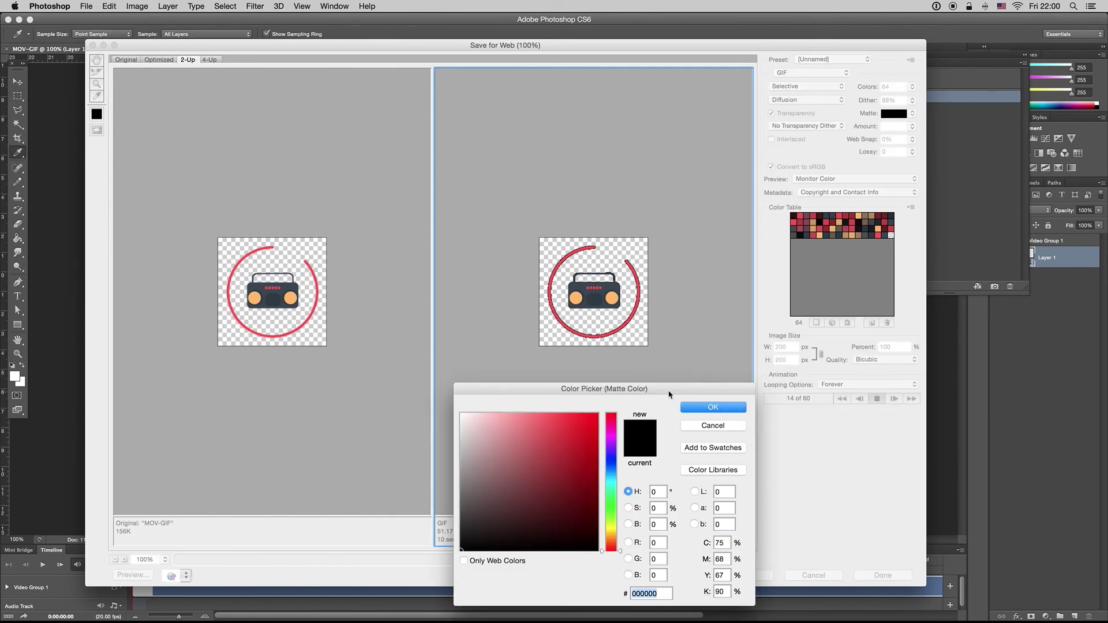
pyautogui.moveTo(669, 395); pyautogui.dragTo(673, 368)
pyautogui.click(435, 471)
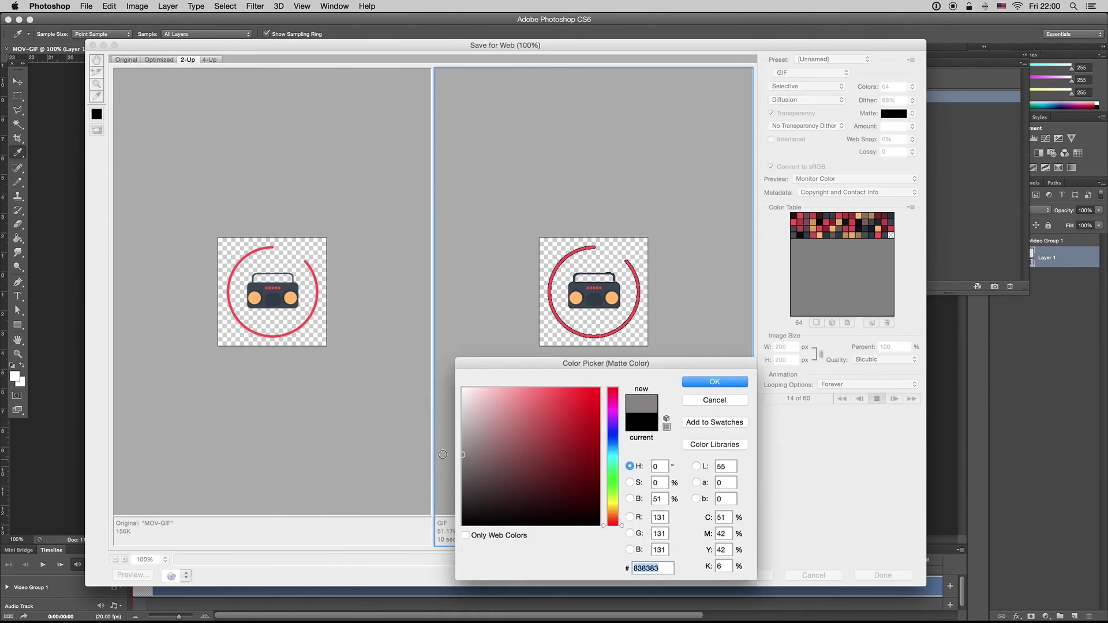
pyautogui.click(703, 383)
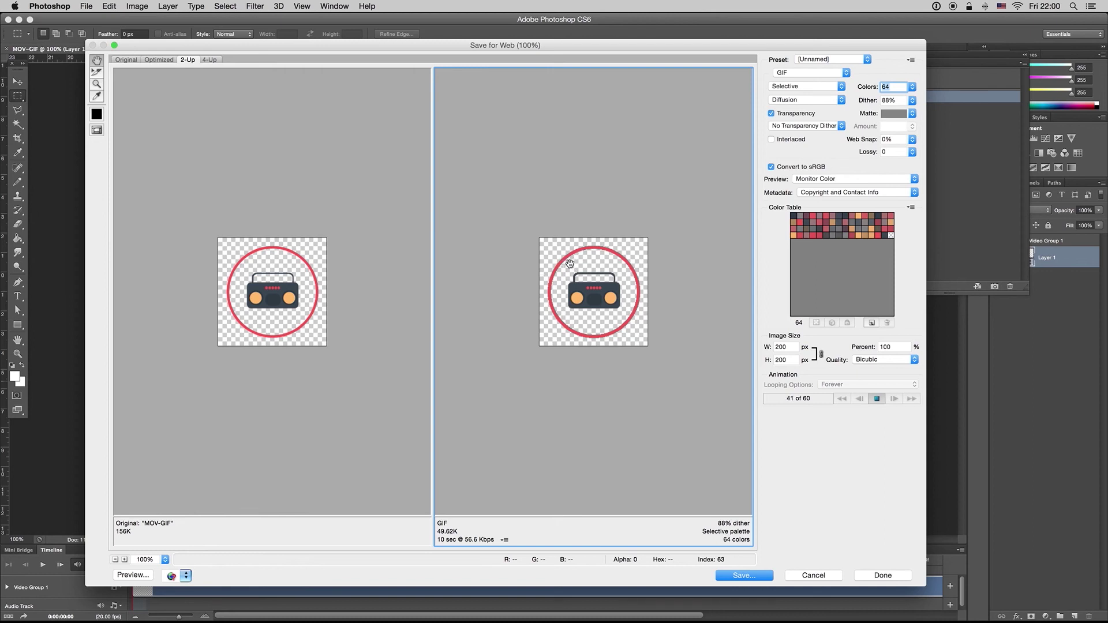
# Try a None matte, then settle on White for GIF 64 Dithered.
pyautogui.click(910, 115)
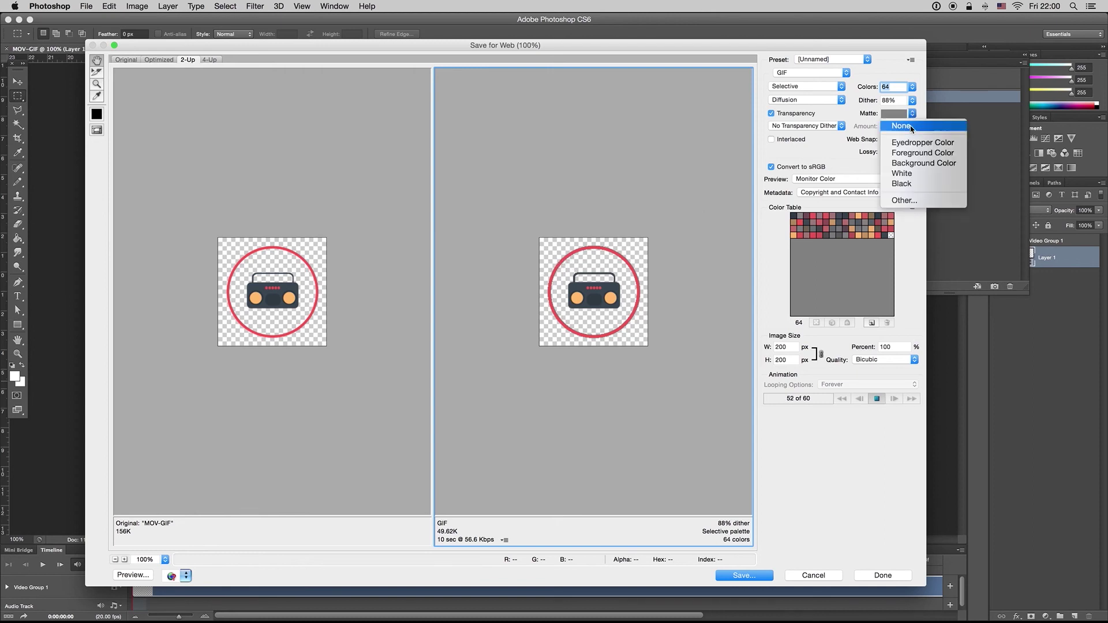
pyautogui.click(901, 127)
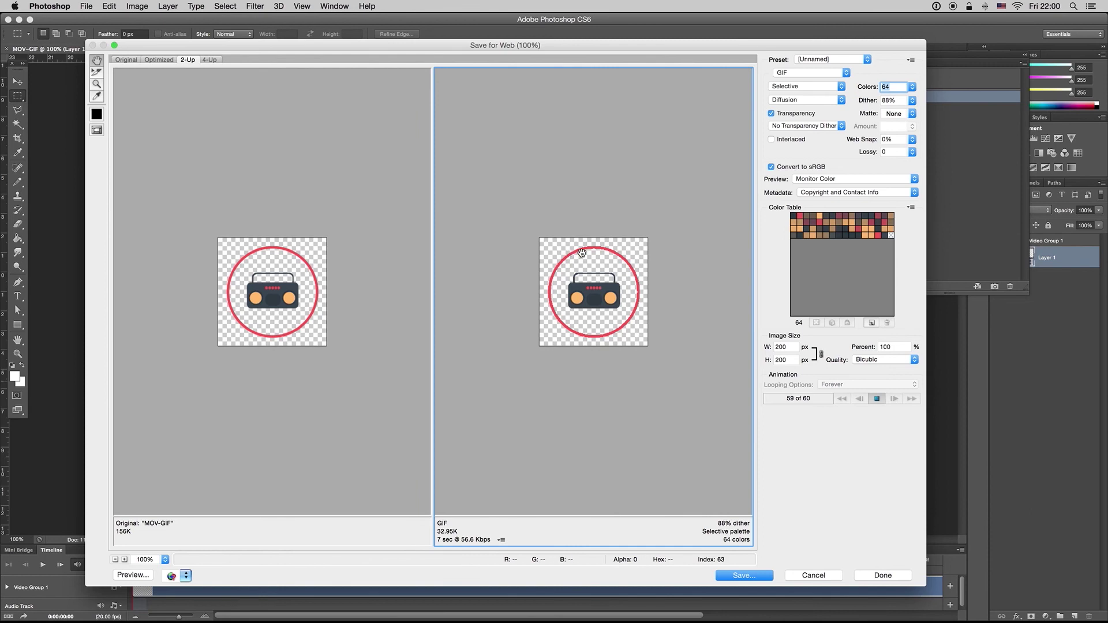
pyautogui.click(908, 113)
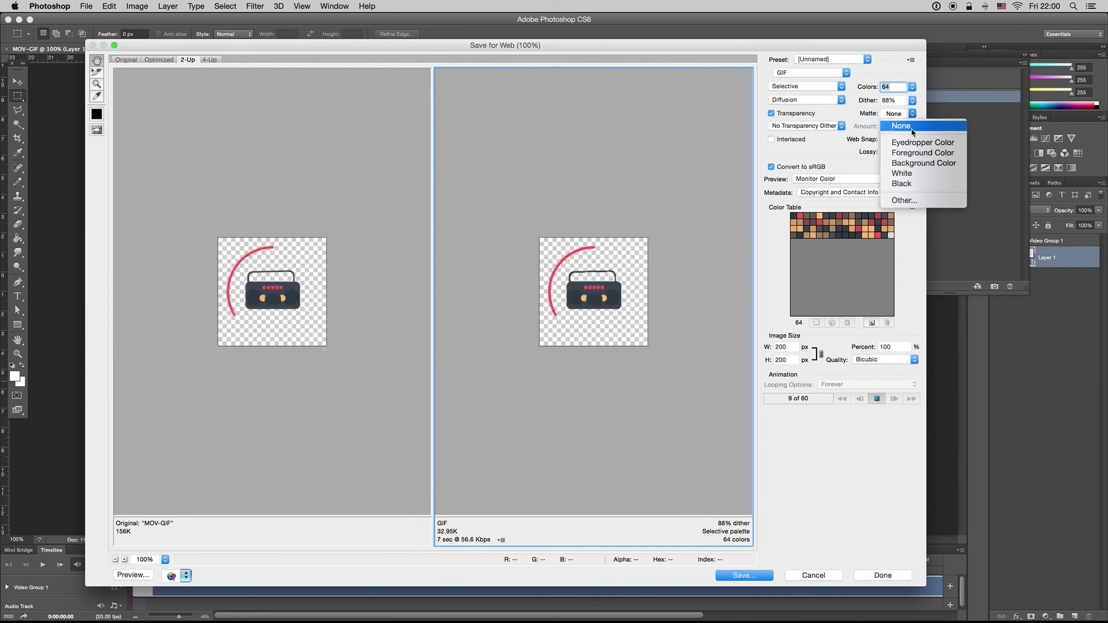
pyautogui.click(902, 173)
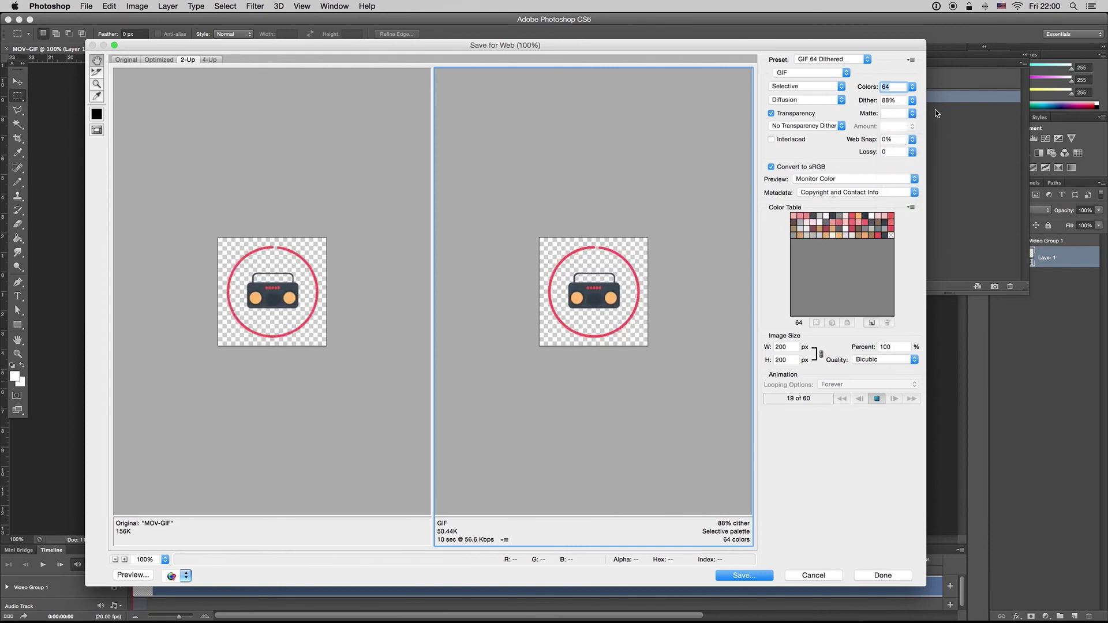
pyautogui.click(912, 115)
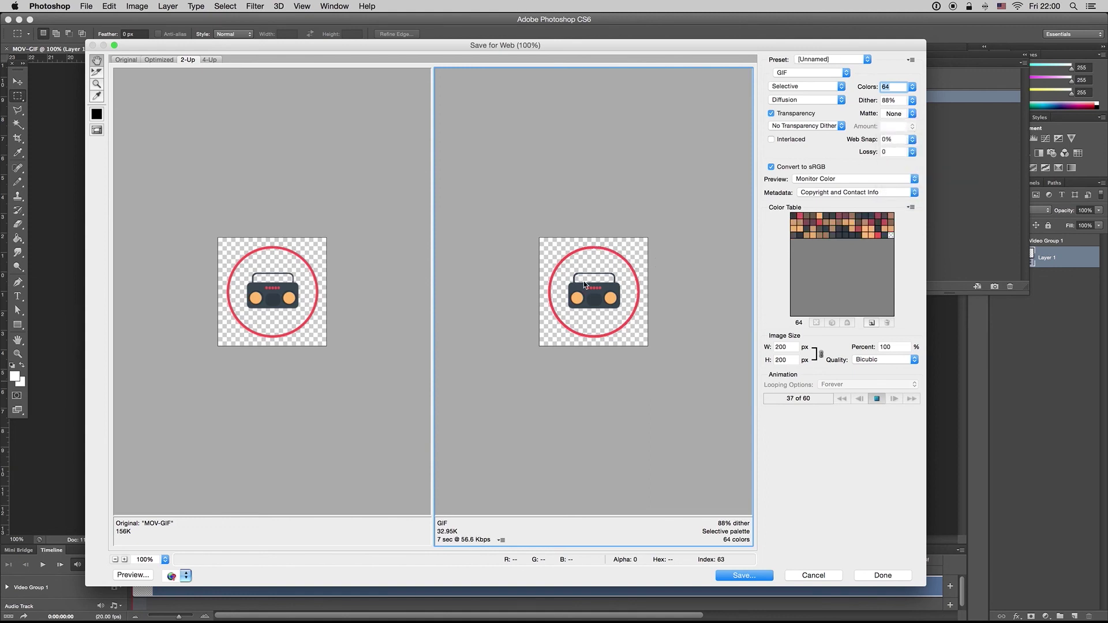
pyautogui.click(913, 116)
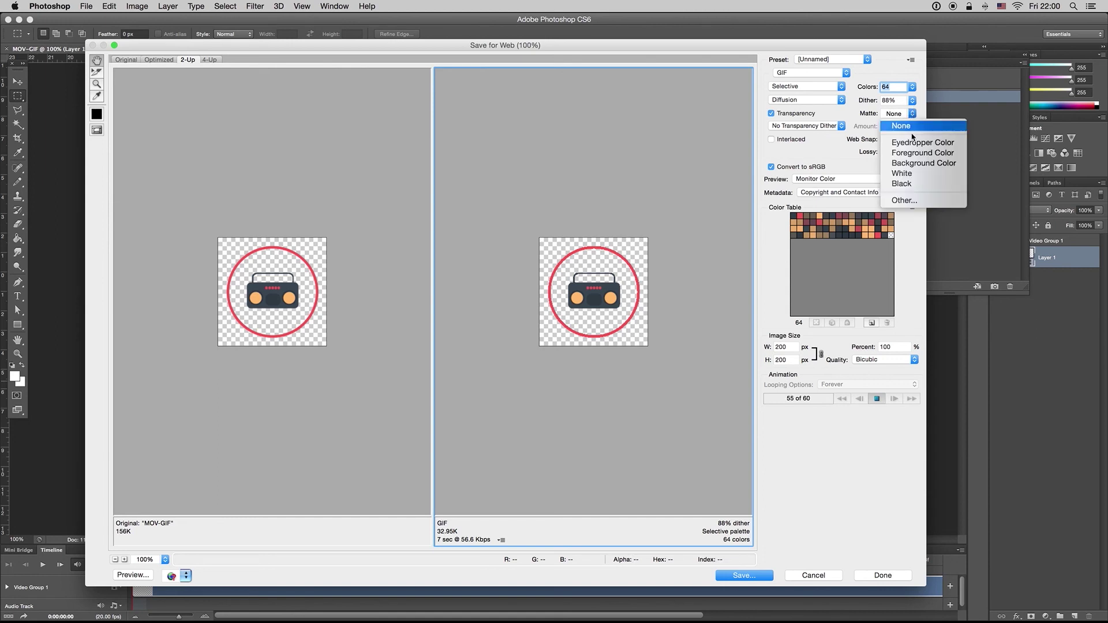
pyautogui.click(922, 174)
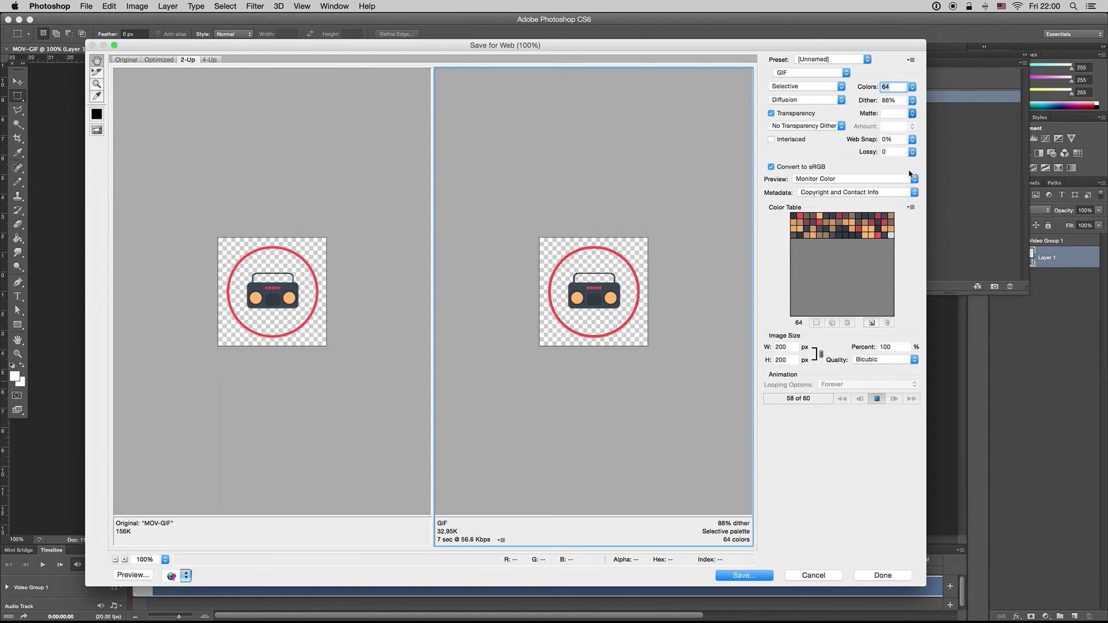
# Save the optimized animation as MOV-GIF.gif on the Desktop.
pyautogui.click(739, 576)
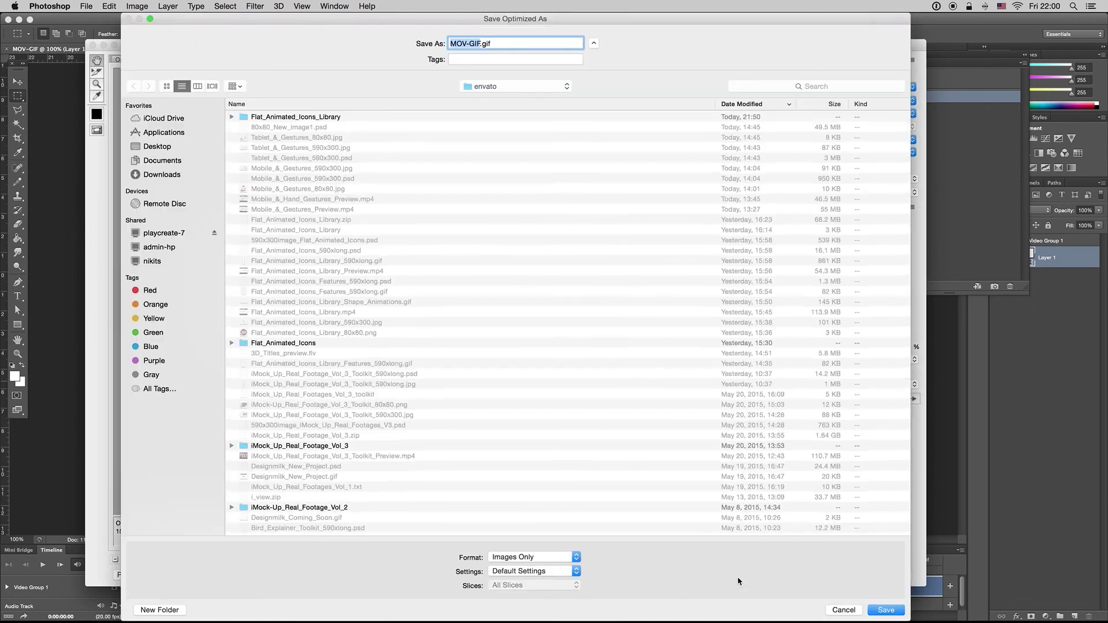
pyautogui.click(165, 149)
pyautogui.click(882, 609)
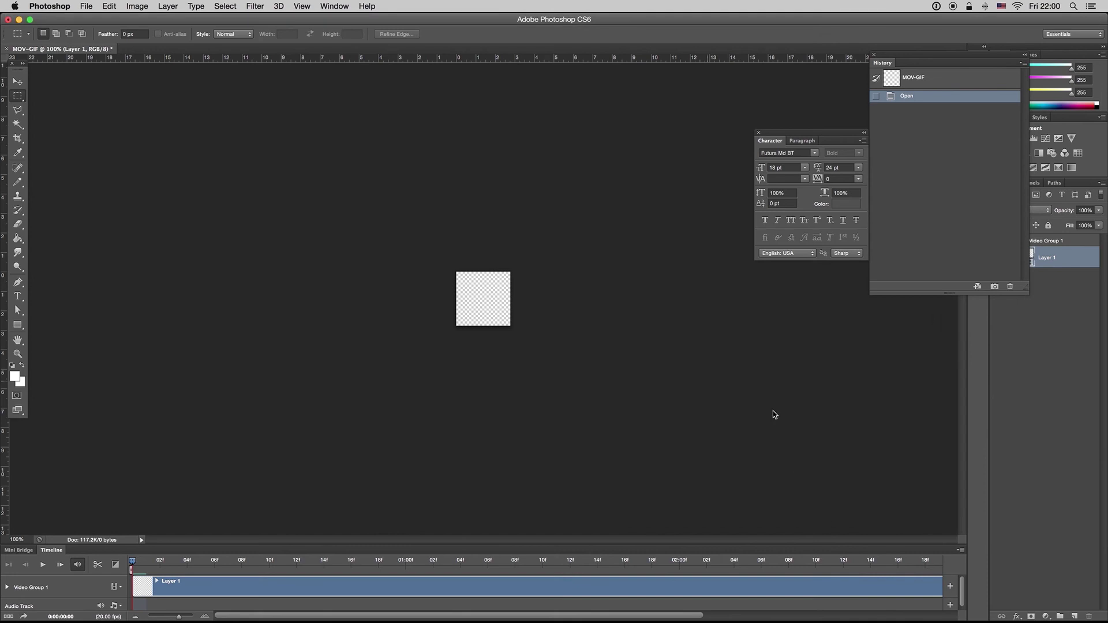
# Minimize the Photoshop document and open MOV-GIF.gif from the desktop.
pyautogui.click(31, 19)
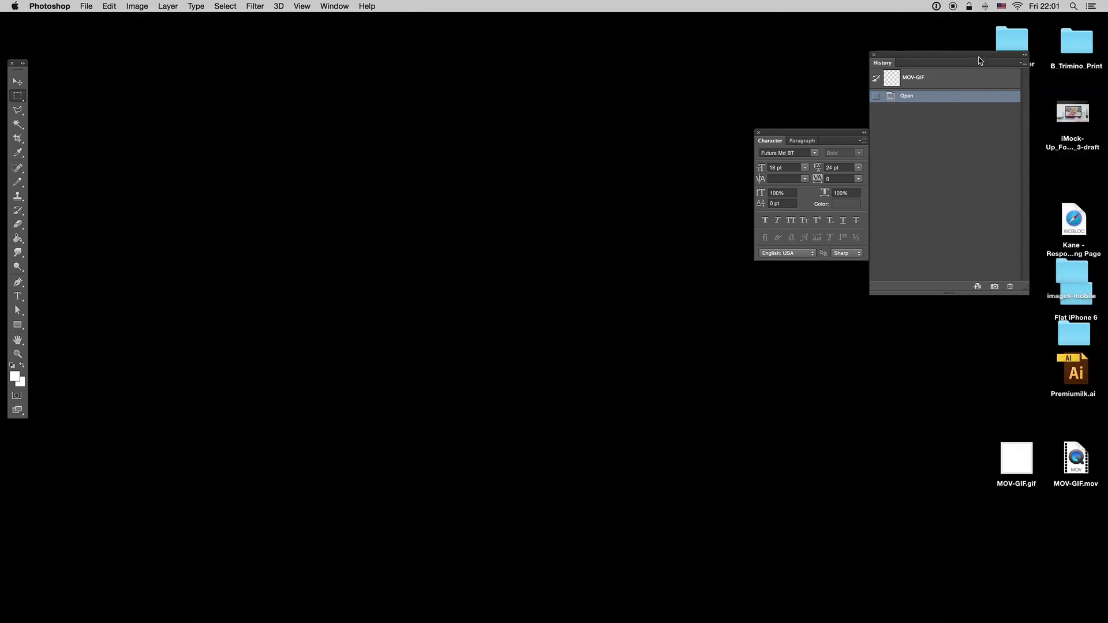
pyautogui.moveTo(951, 59); pyautogui.dragTo(844, 54)
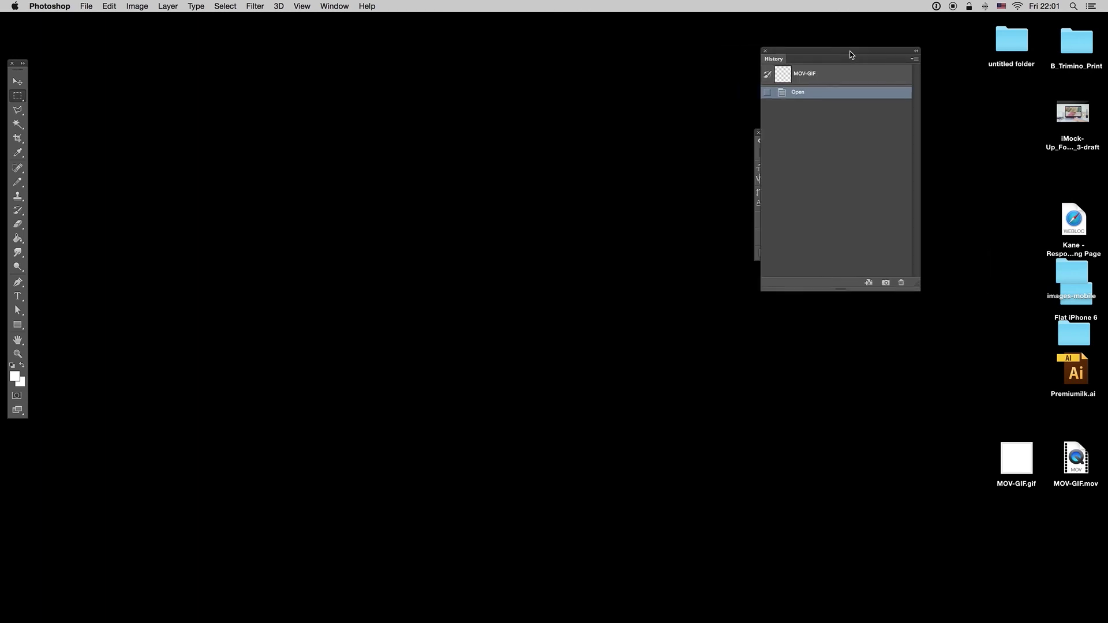
pyautogui.doubleClick(1017, 459)
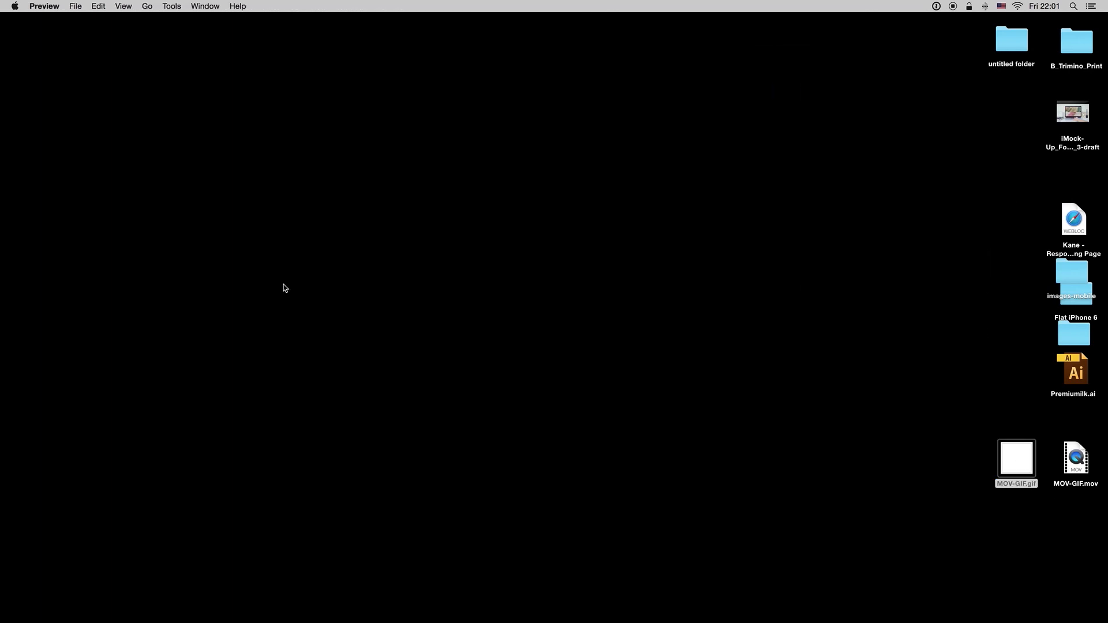
# Close Preview and switch to Safari to view MOV-GIF.gif.
pyautogui.click(10, 19)
pyautogui.moveTo(553, 608)
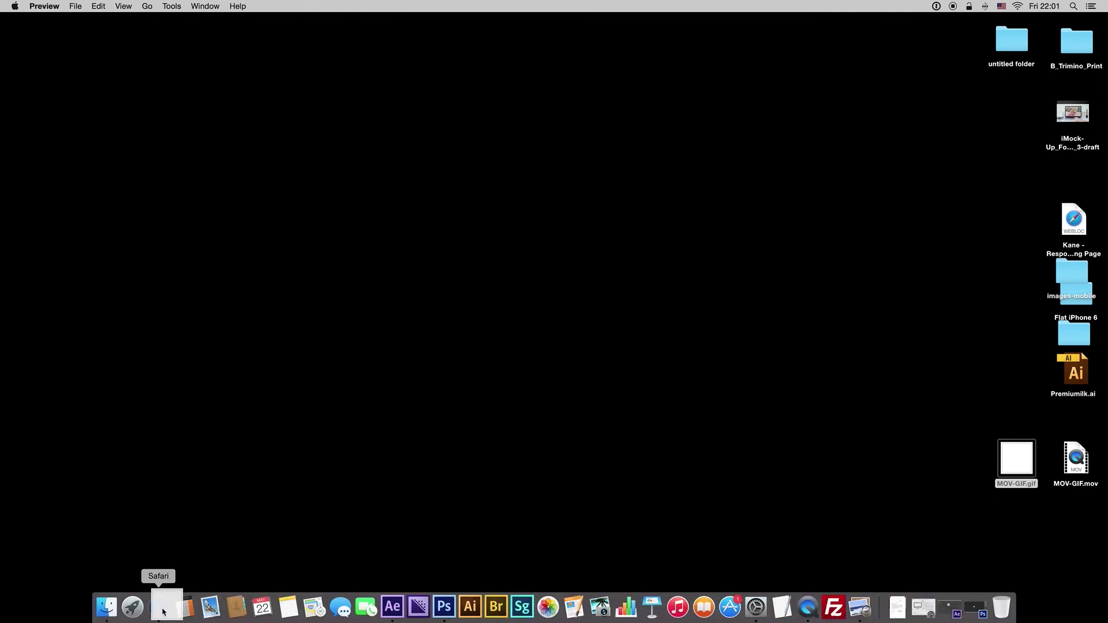
pyautogui.click(161, 607)
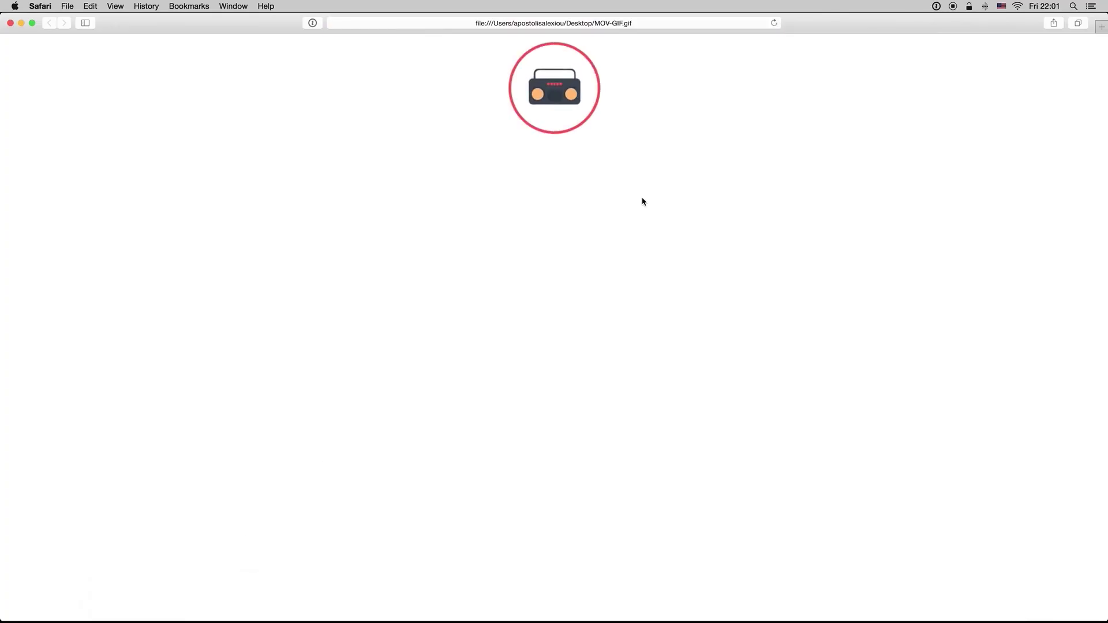